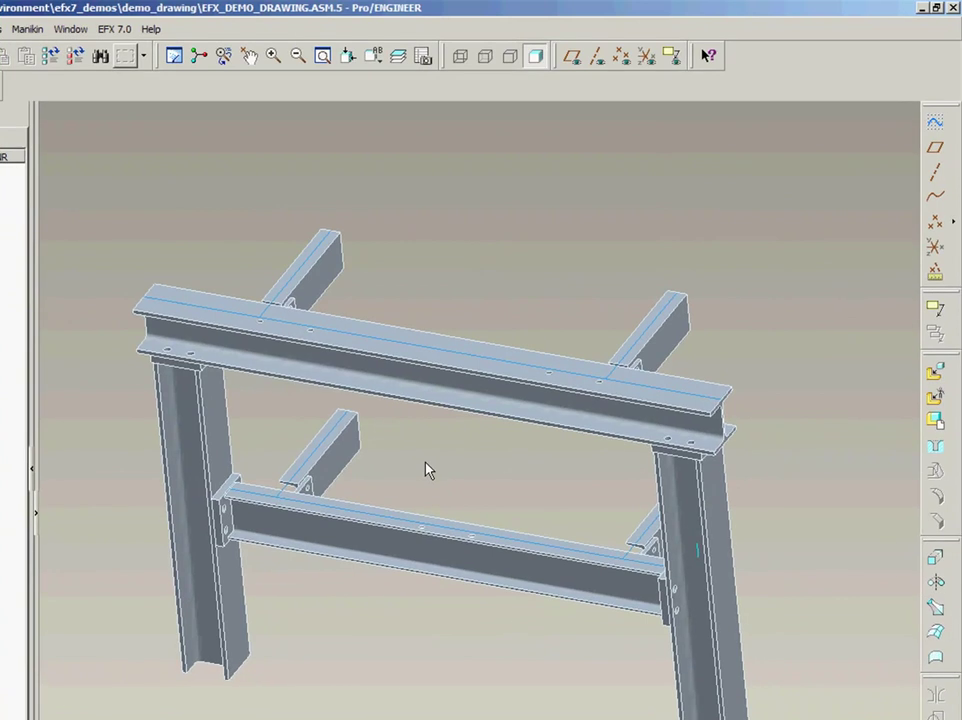
Set project item numbering to parts prefix p, count start 1, with separate part and assembly counters.
click(116, 30)
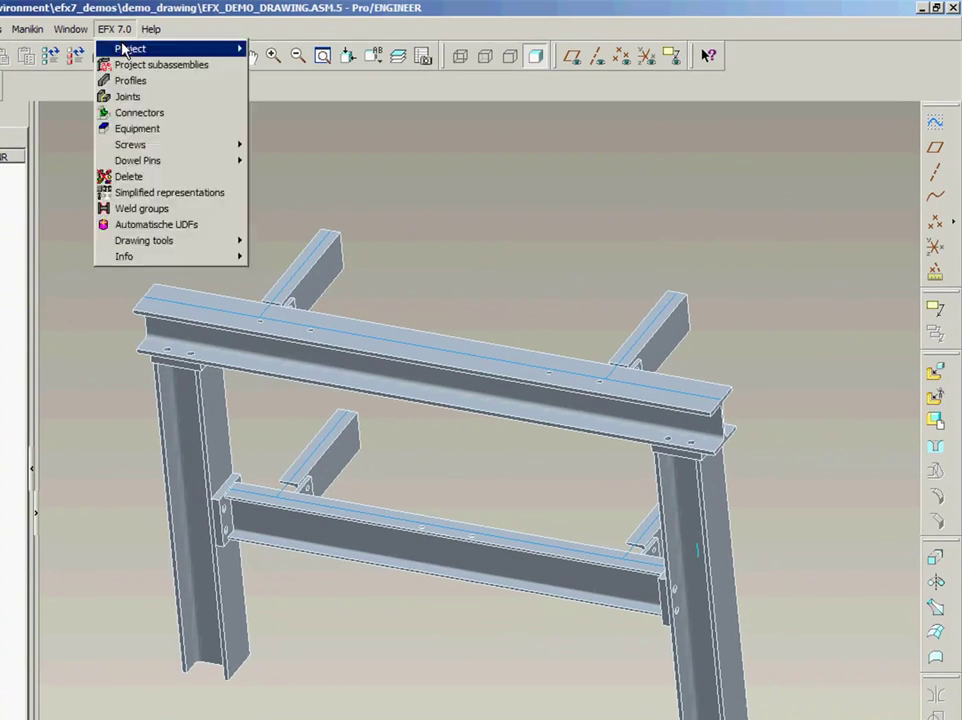
mouse_move(135, 56)
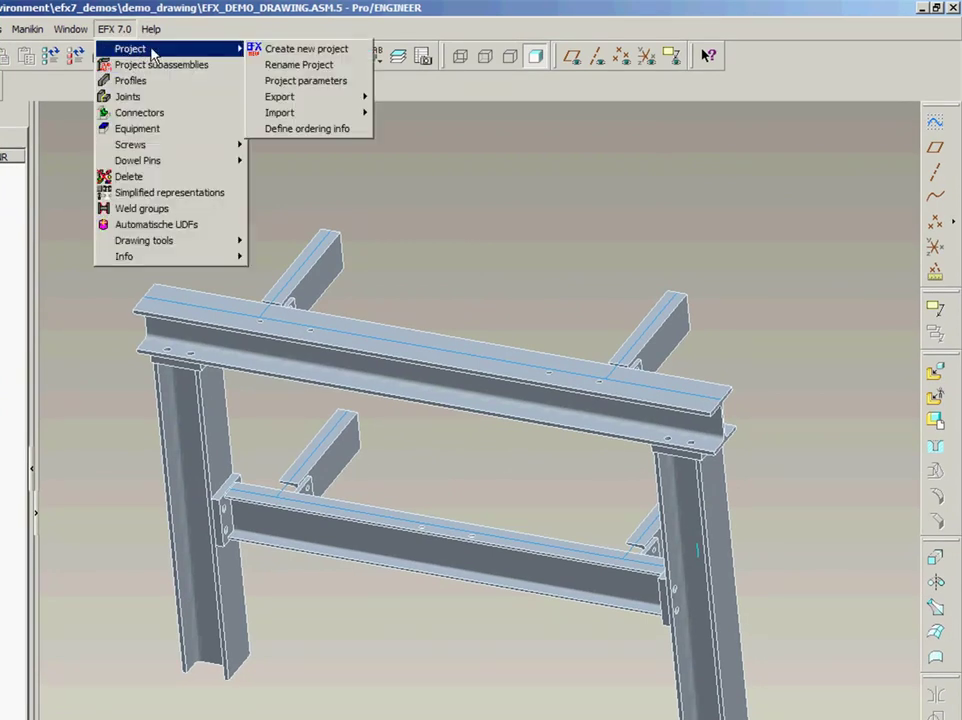
click(324, 82)
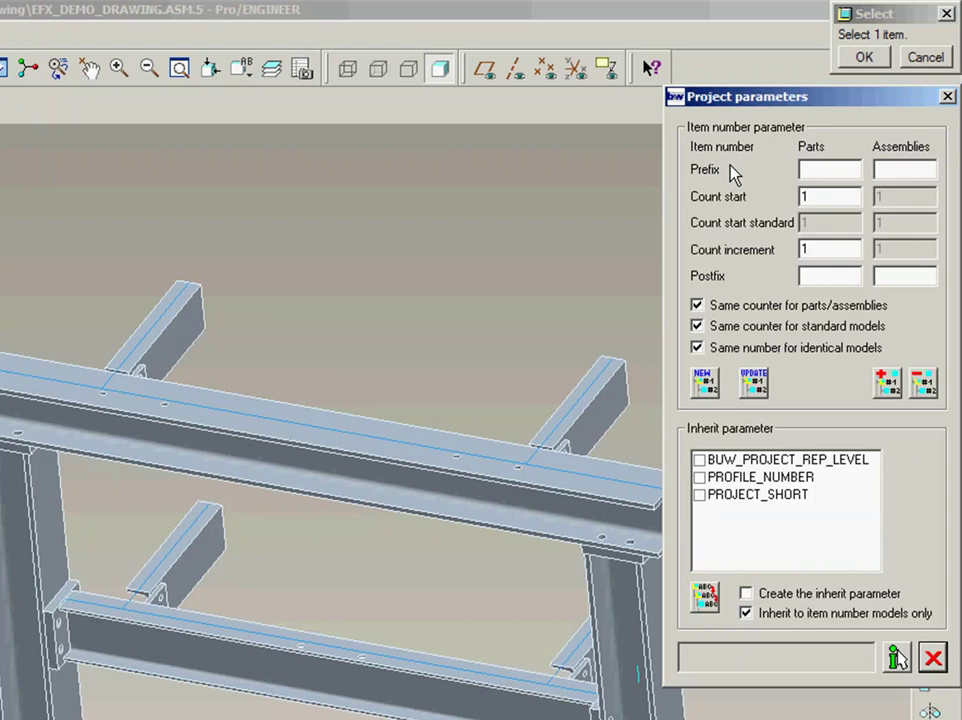
click(810, 168)
click(808, 195)
text(1)
click(807, 169)
text(p)
click(697, 305)
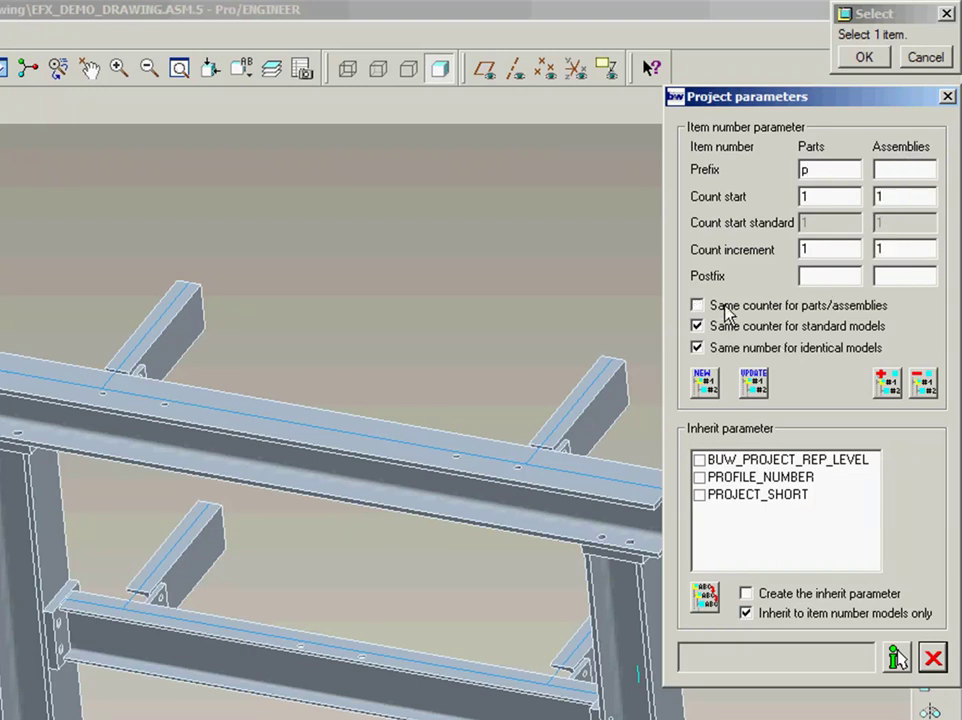
Generate item numbers p1–p7 for all frame parts, with identical models sharing one number.
click(704, 352)
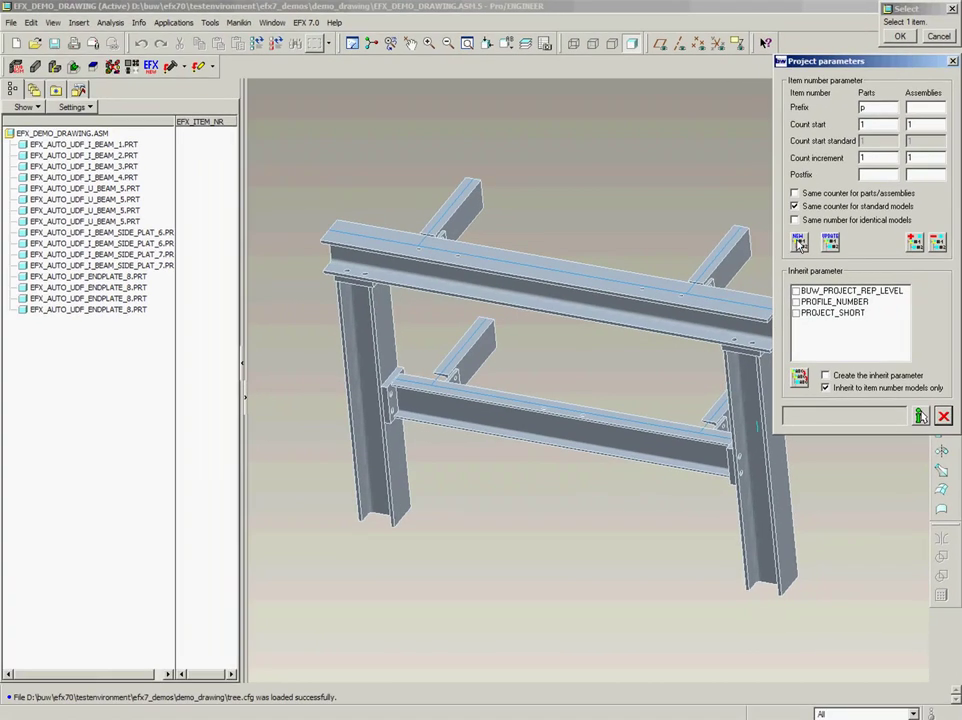
click(920, 415)
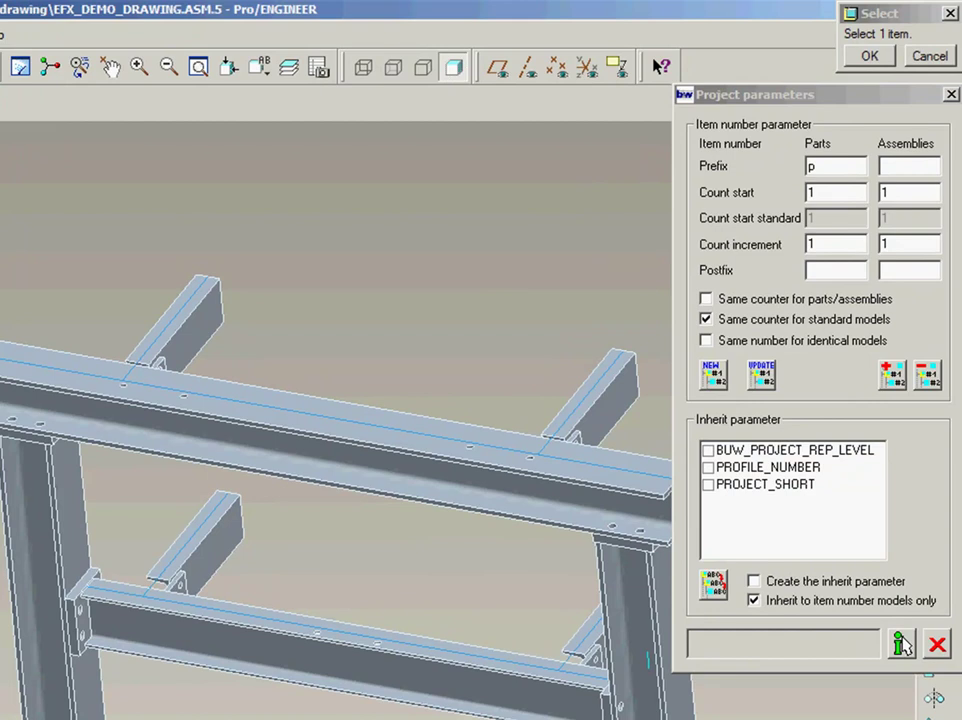
click(707, 341)
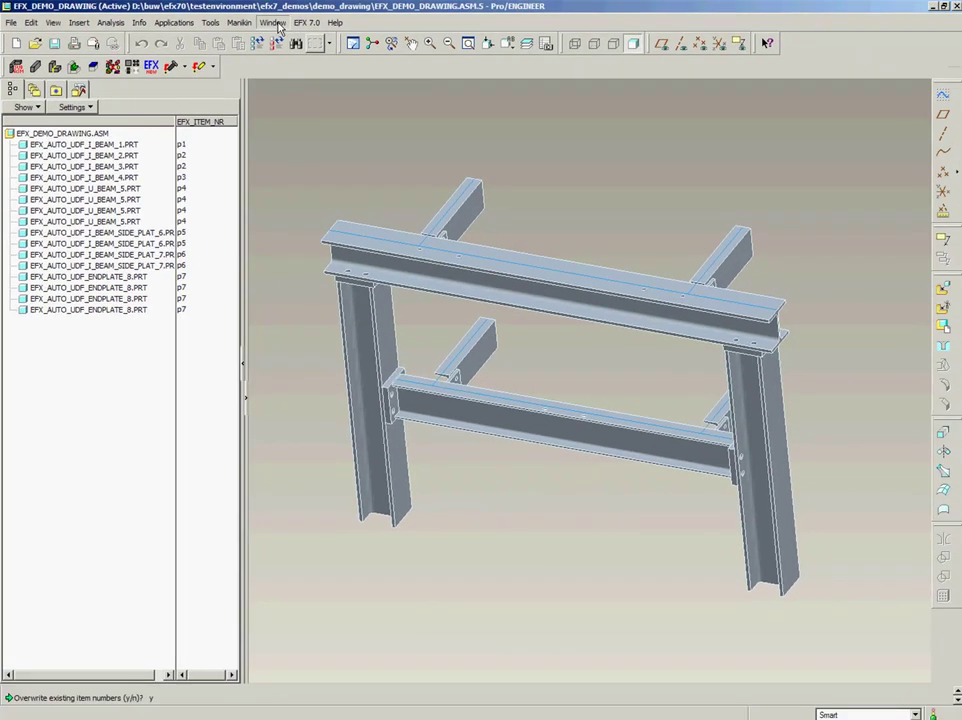
Switch to the EFX_DEMO_DRAWING assembly drawing and widen the graphics area.
click(421, 34)
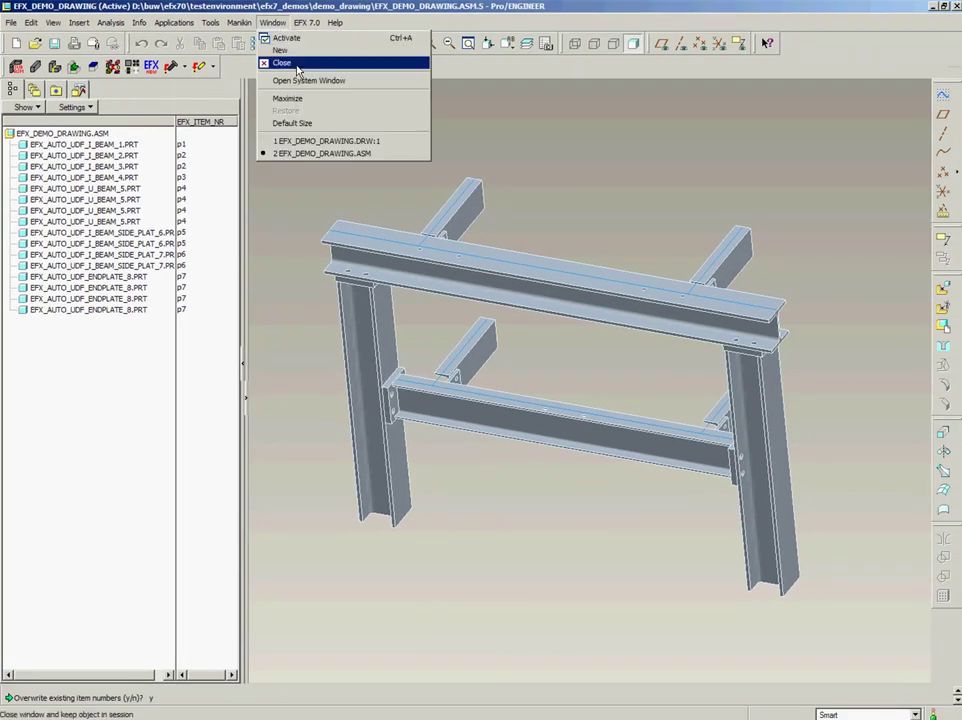
click(359, 147)
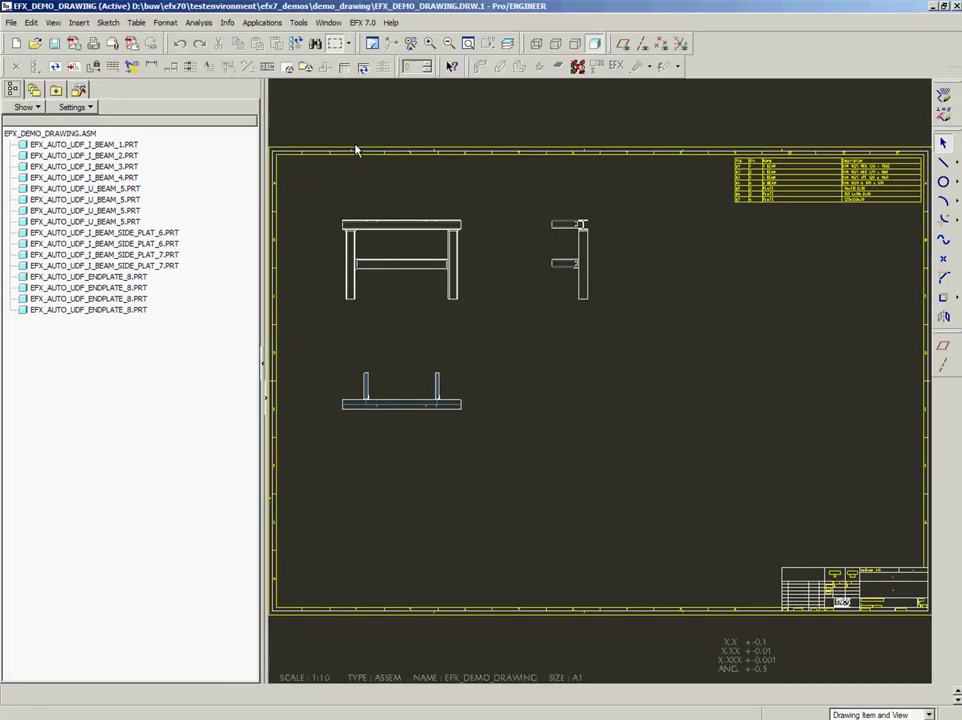
scroll(627, 198, up, 1)
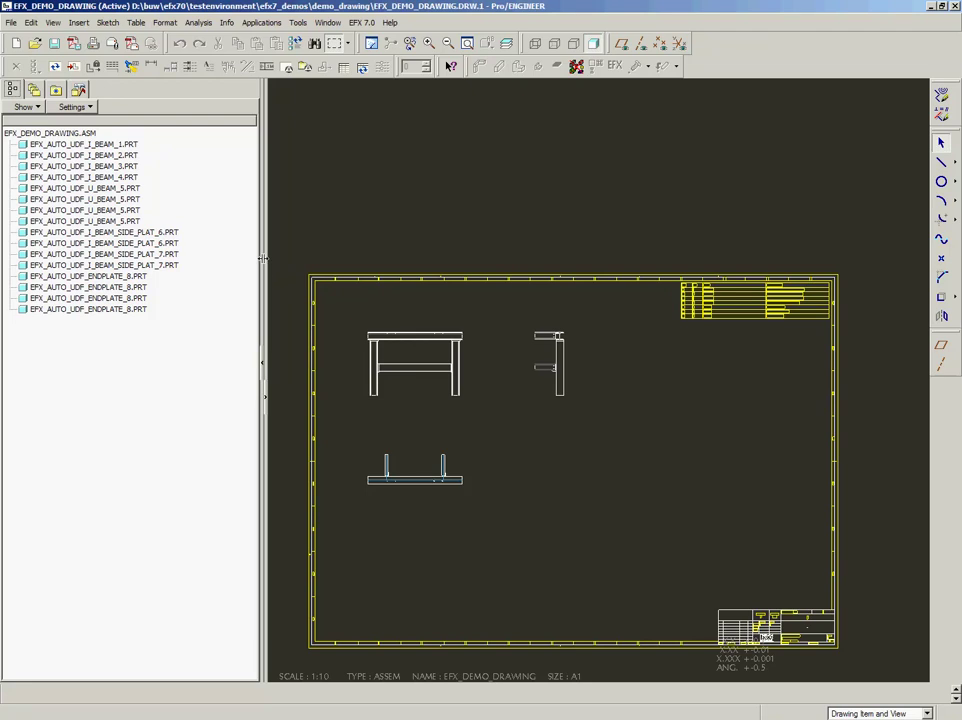
drag(262, 258, 213, 258)
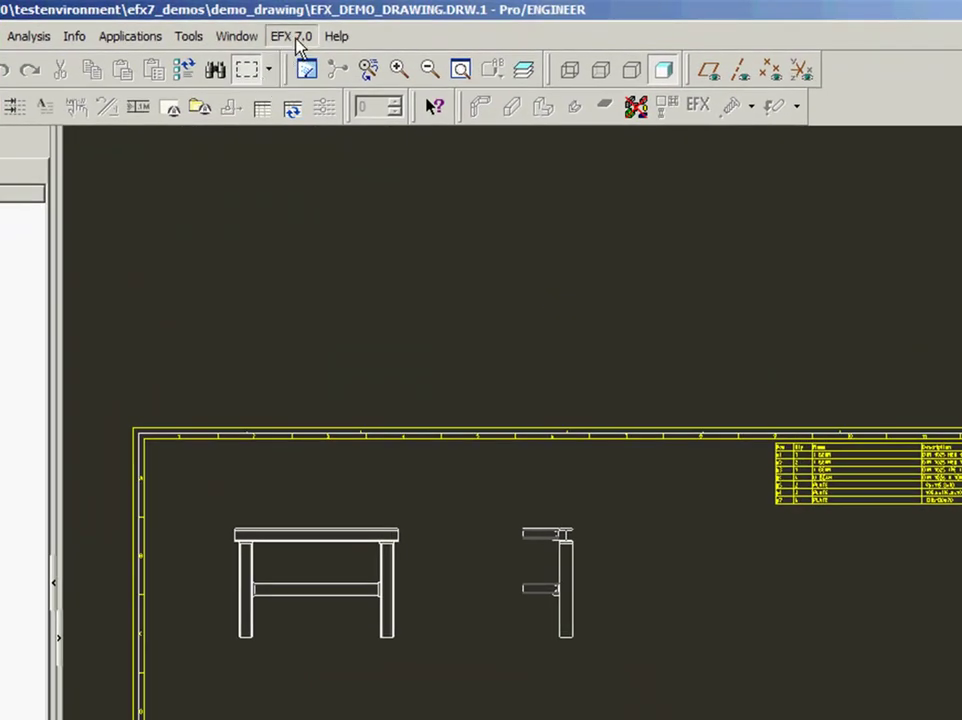
Start creating component views at a view scale of 0.2.
click(297, 40)
mouse_move(360, 306)
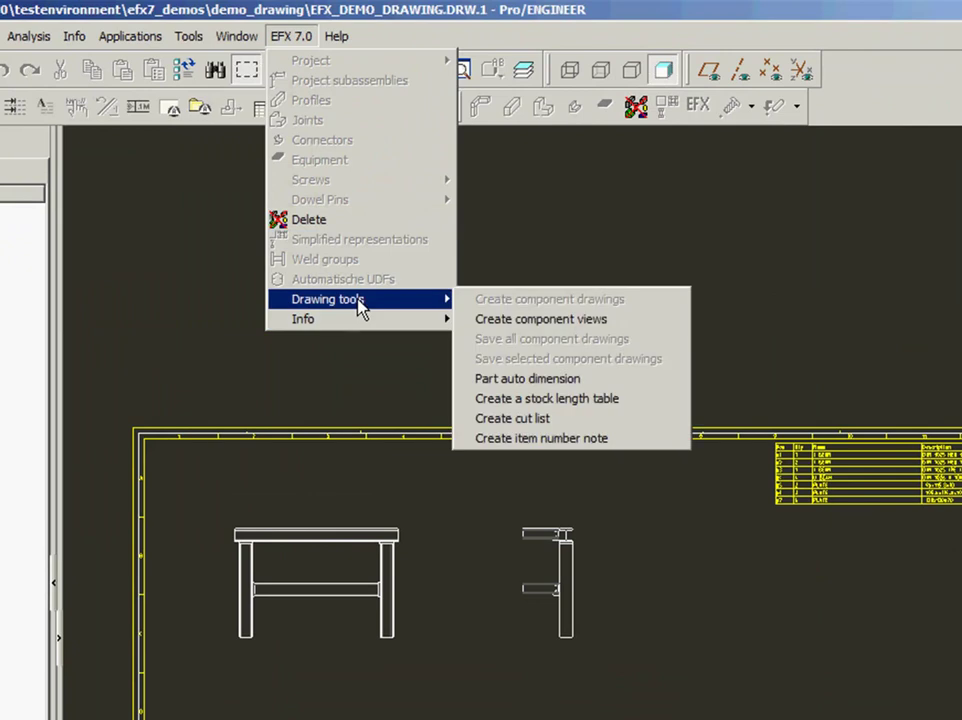
click(492, 322)
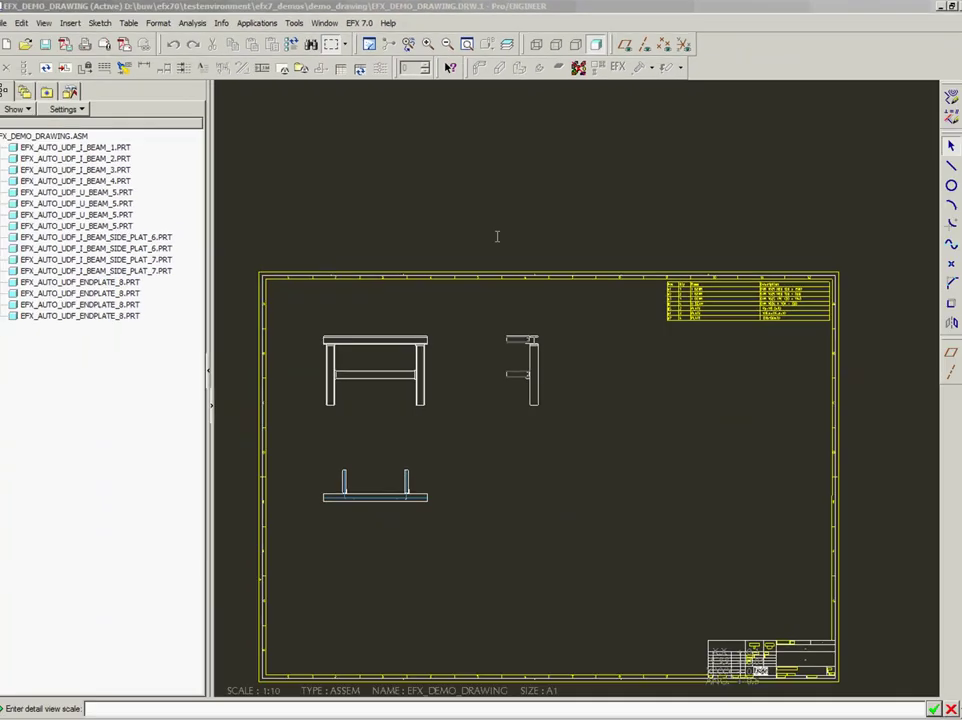
text(0.2)
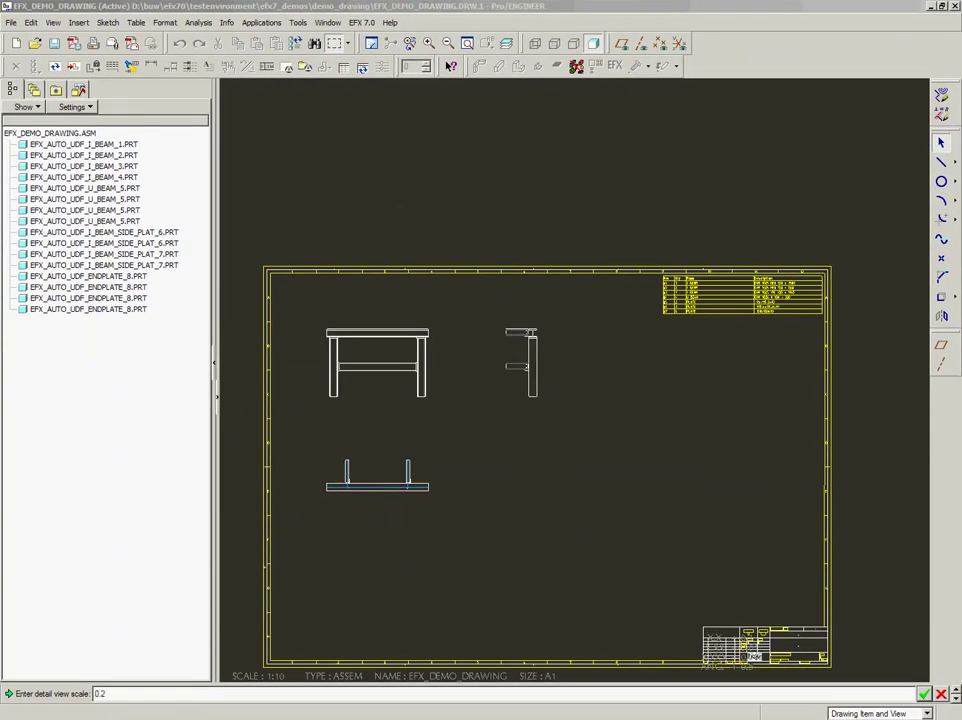
key(Return)
Place component views of the side plate and the column-top endplate right of the side view.
scroll(537, 327, up, 3)
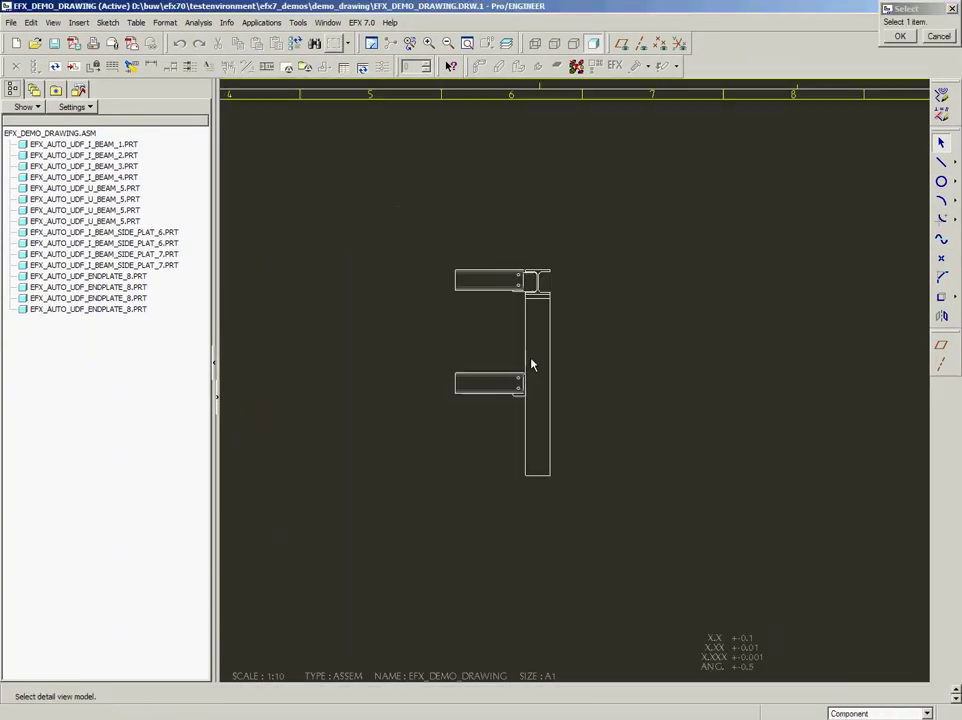
click(532, 287)
click(812, 342)
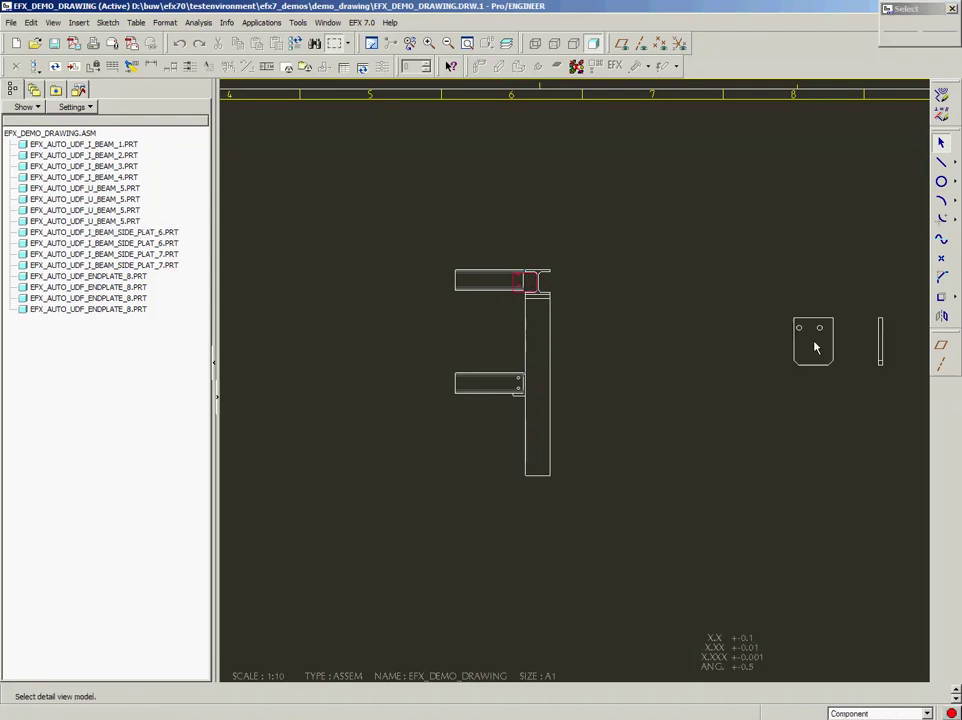
scroll(676, 335, down, 3)
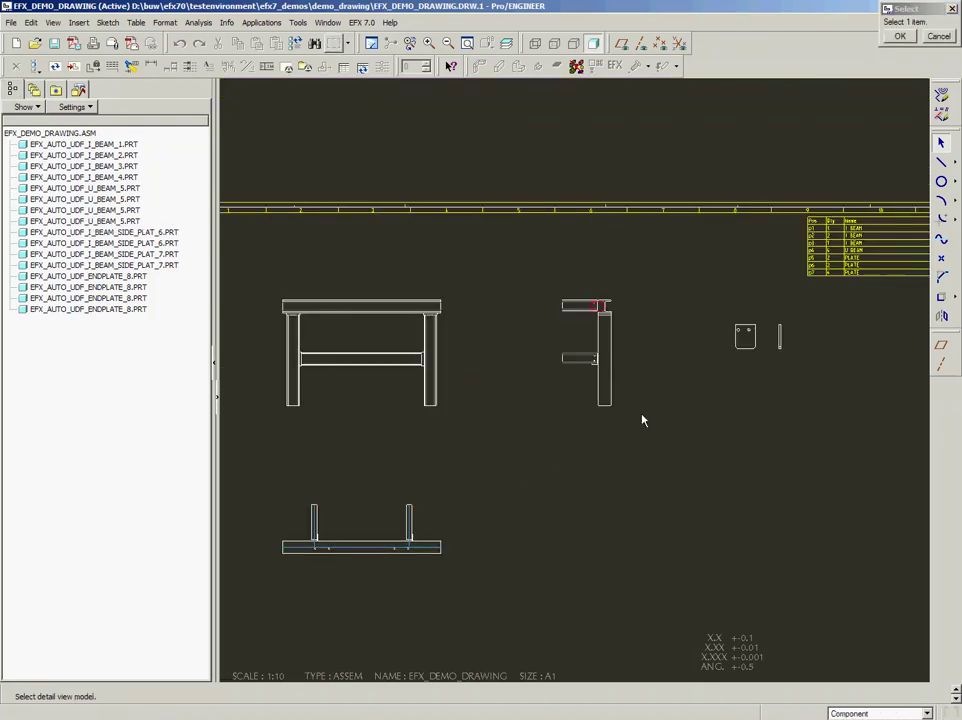
scroll(470, 358, up, 3)
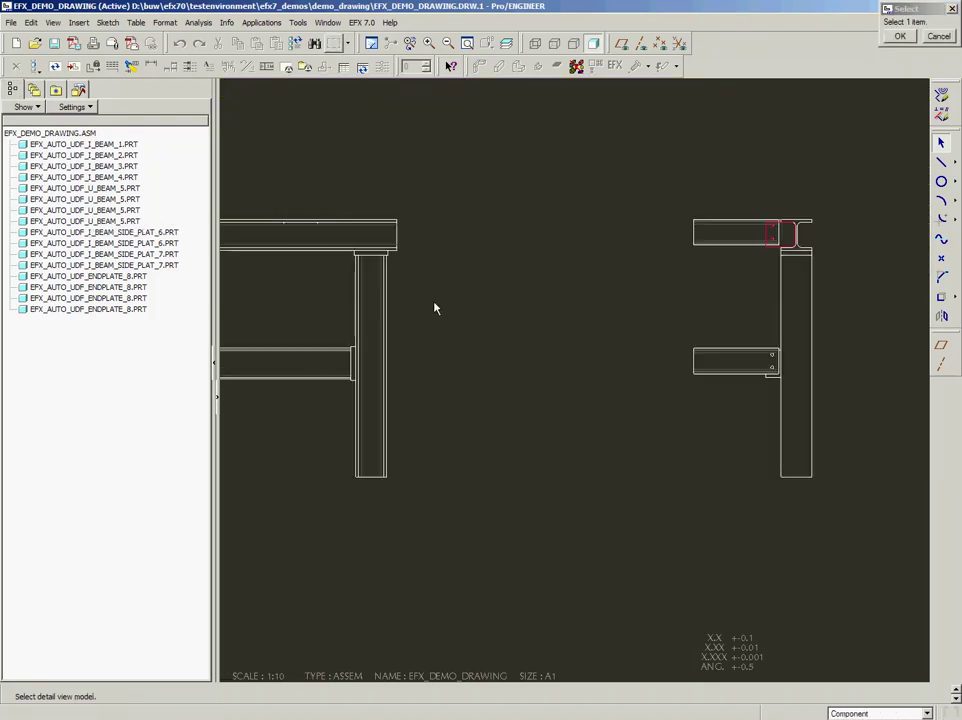
click(379, 254)
scroll(511, 339, down, 4)
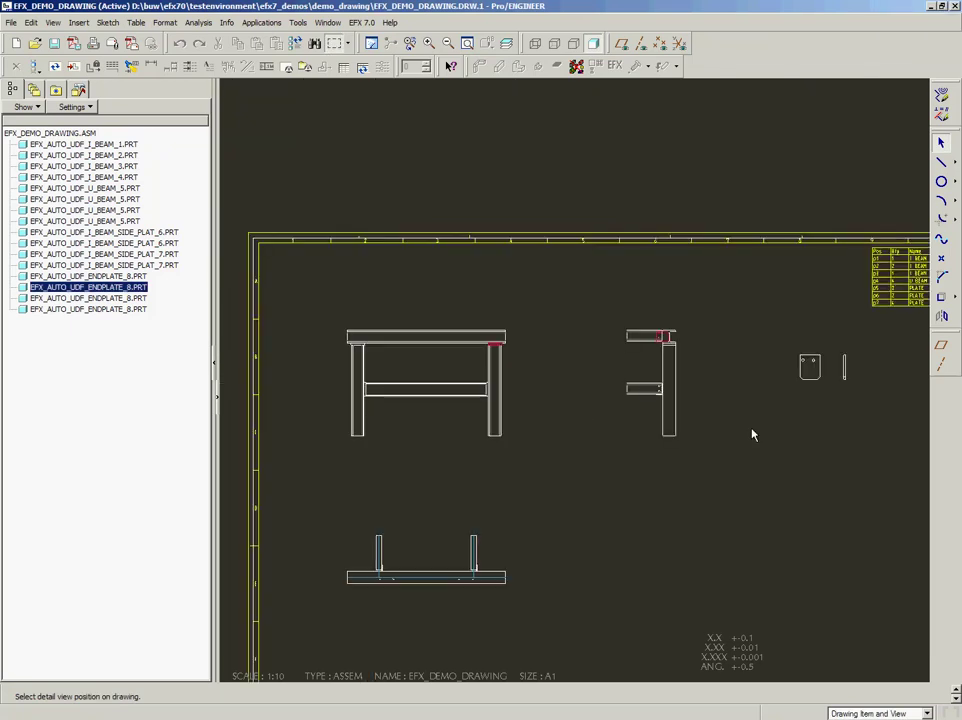
click(814, 440)
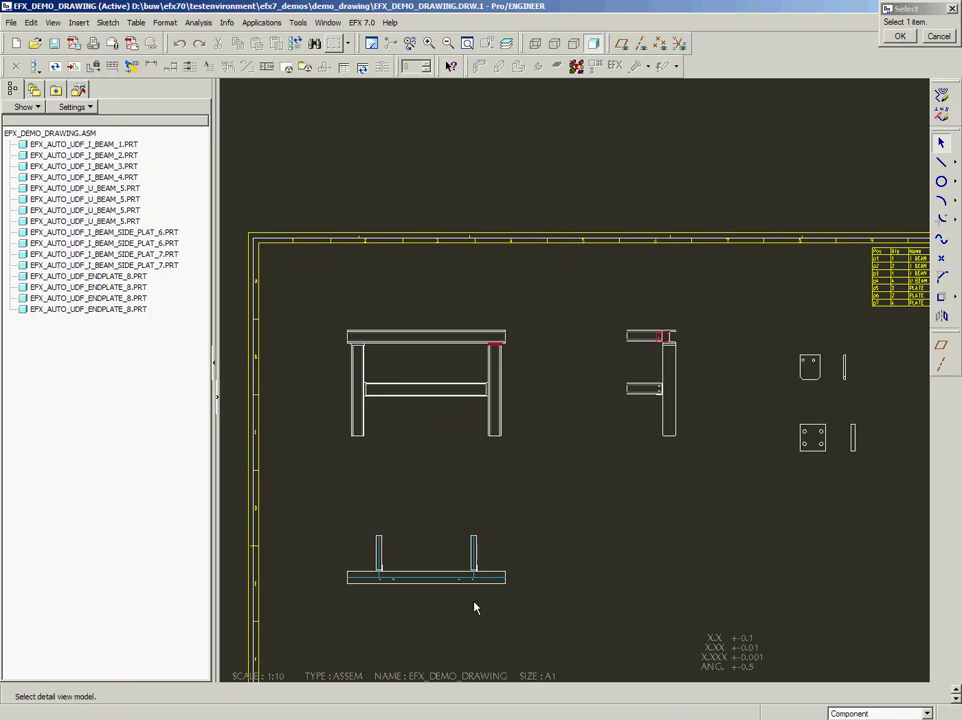
Place component views of the U-beam and the long beam near the sheet bottom.
click(636, 389)
scroll(614, 453, down, 3)
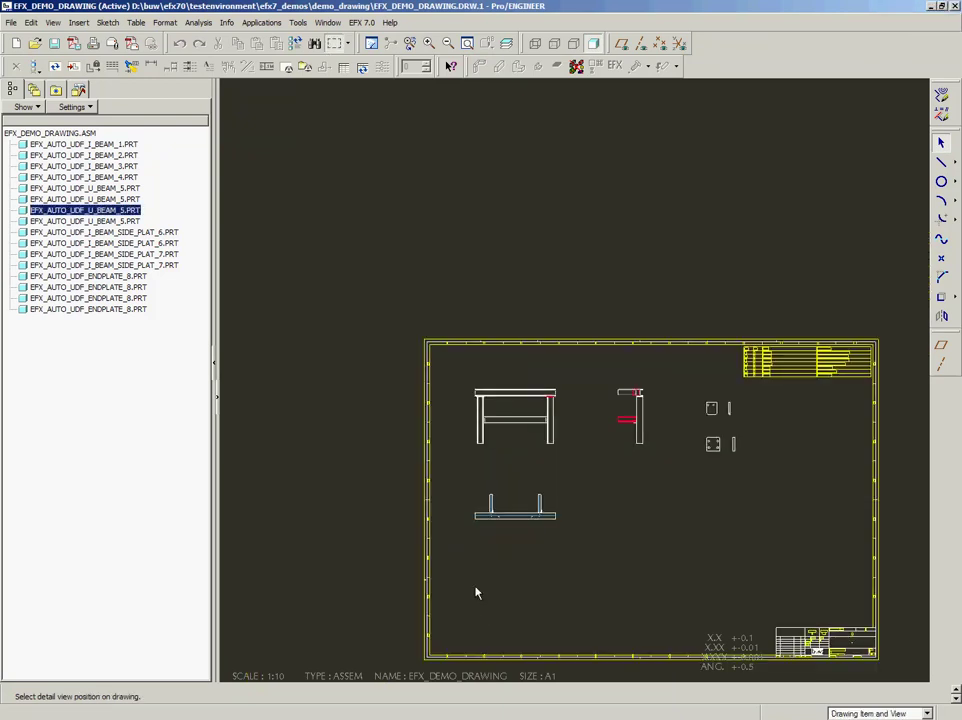
click(476, 593)
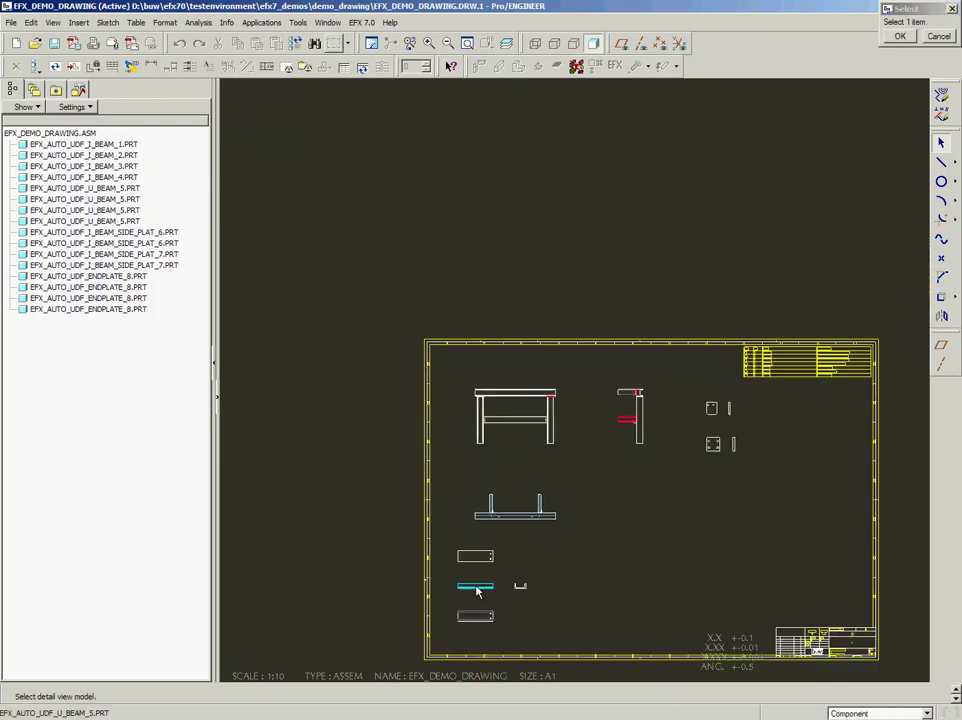
click(519, 516)
click(641, 596)
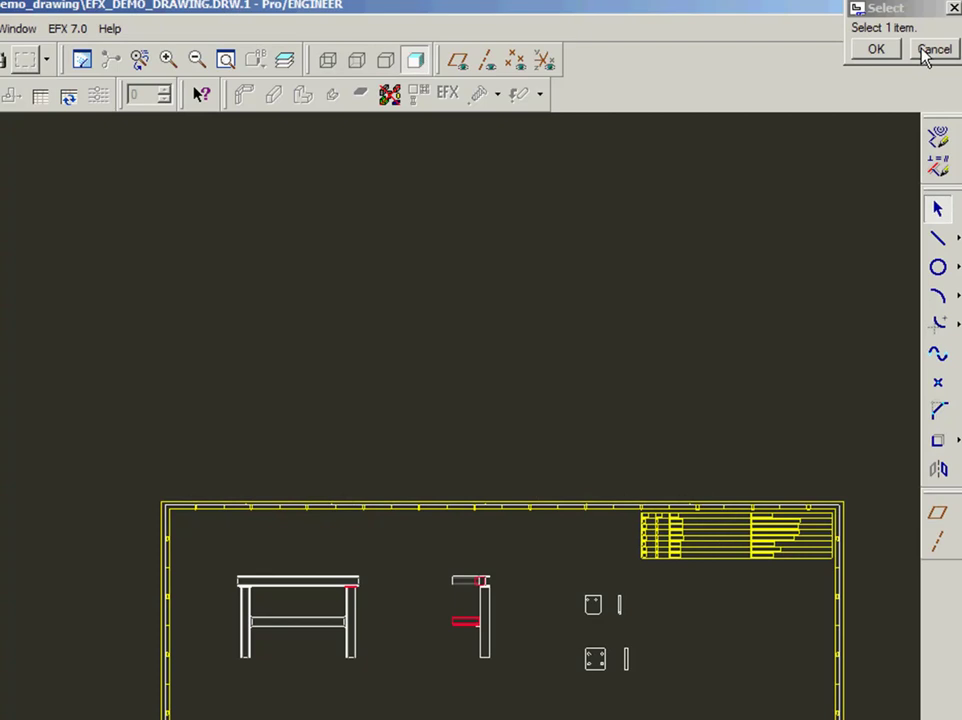
Finish picking component views and start Part auto dimension.
click(930, 50)
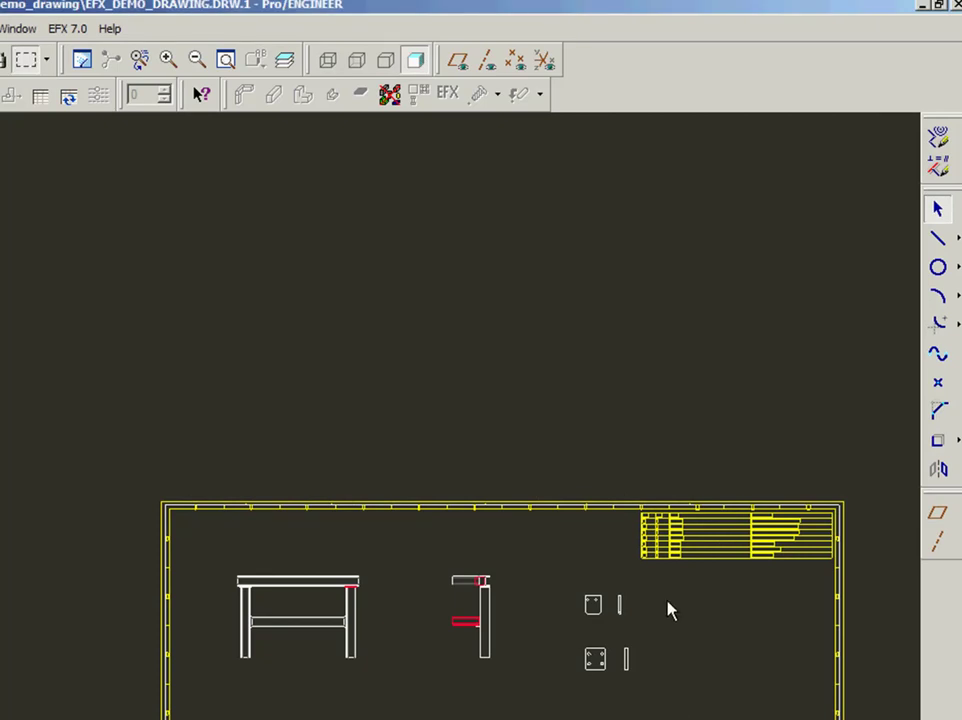
click(60, 30)
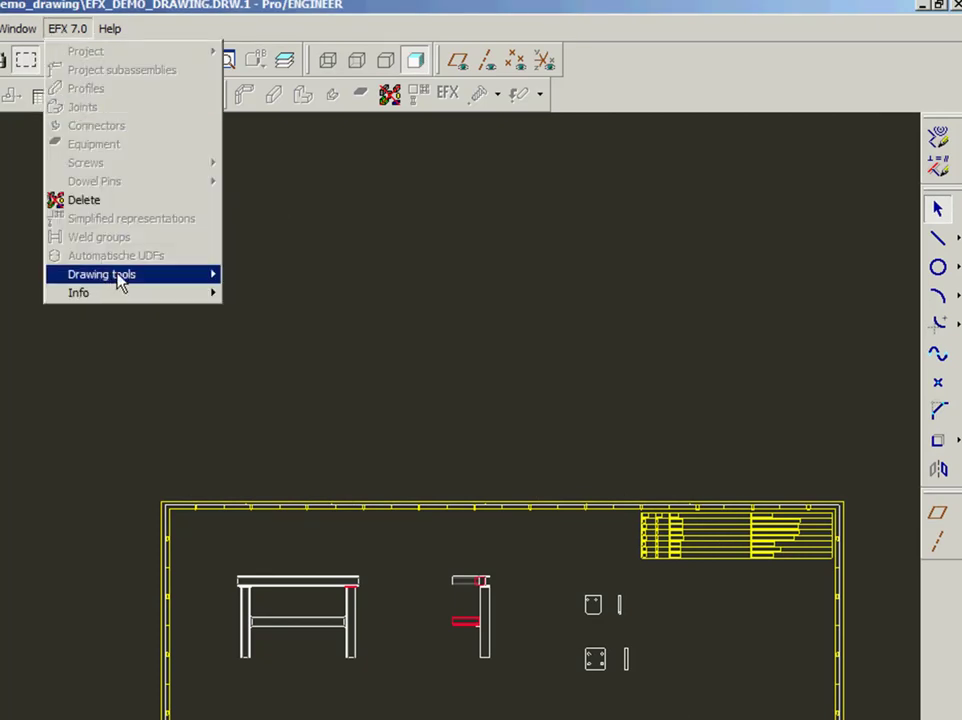
mouse_move(146, 279)
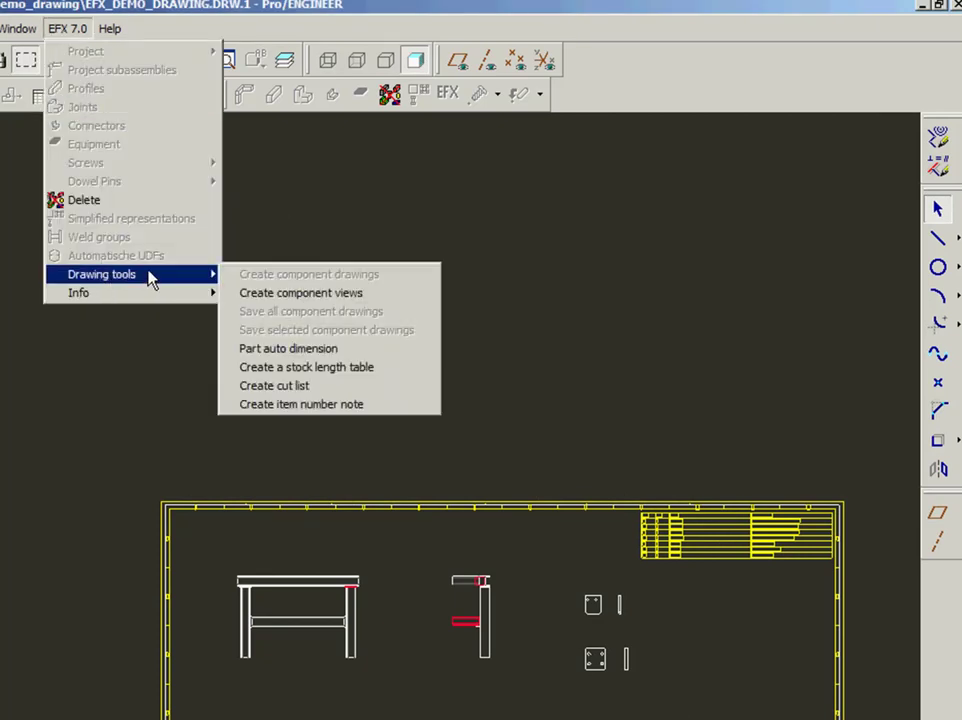
click(290, 350)
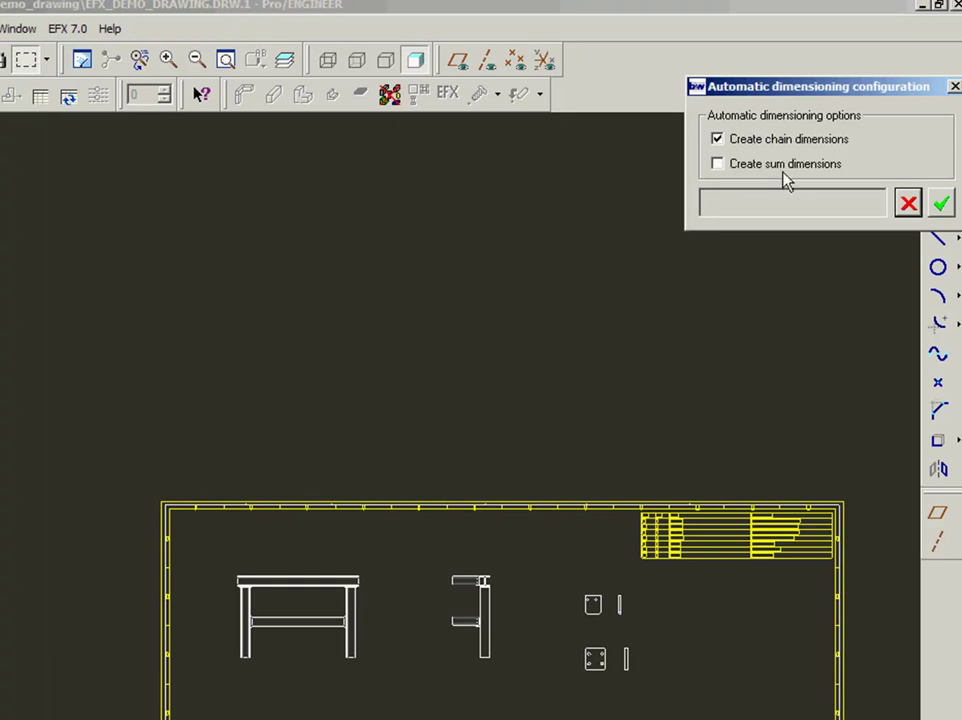
Accept chain-only dimensioning and auto-dimension the upper and lower plate views.
click(940, 204)
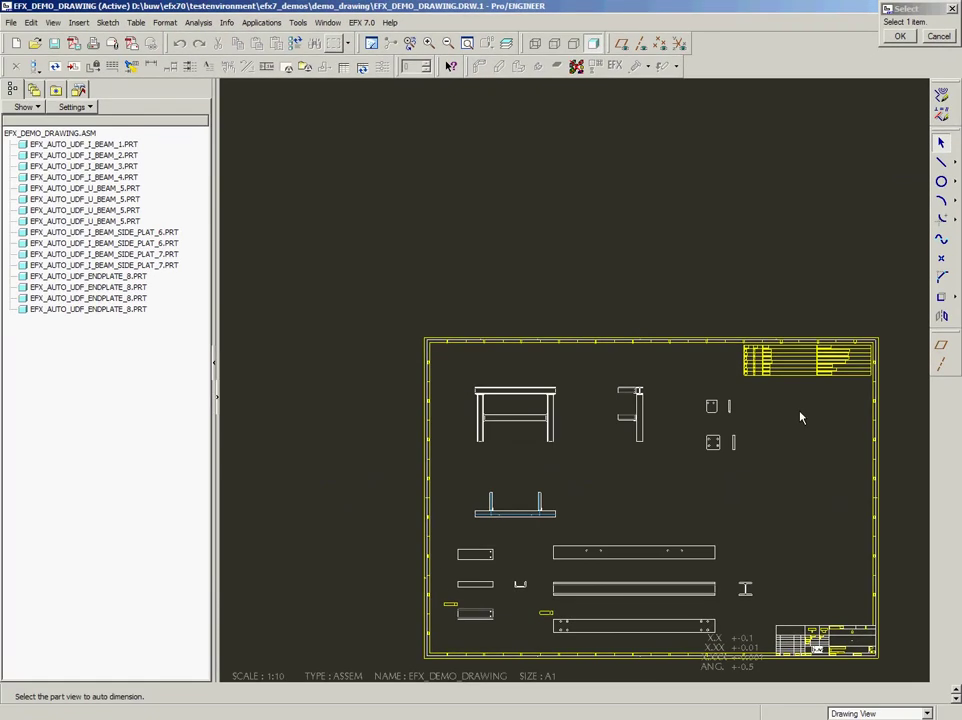
scroll(799, 432, down, 3)
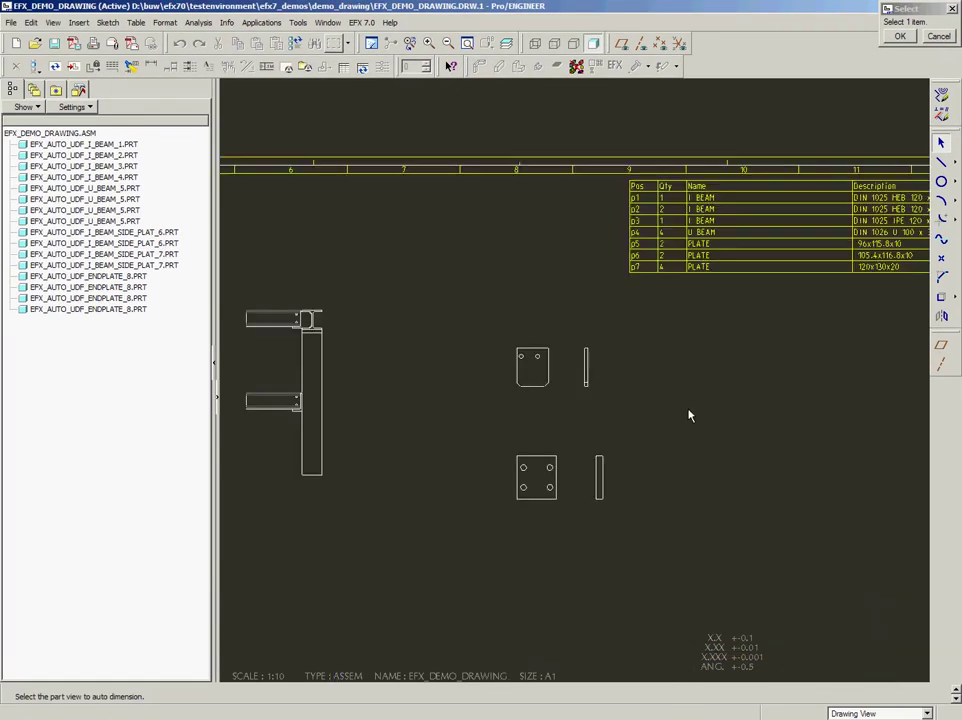
click(531, 374)
scroll(530, 370, down, 3)
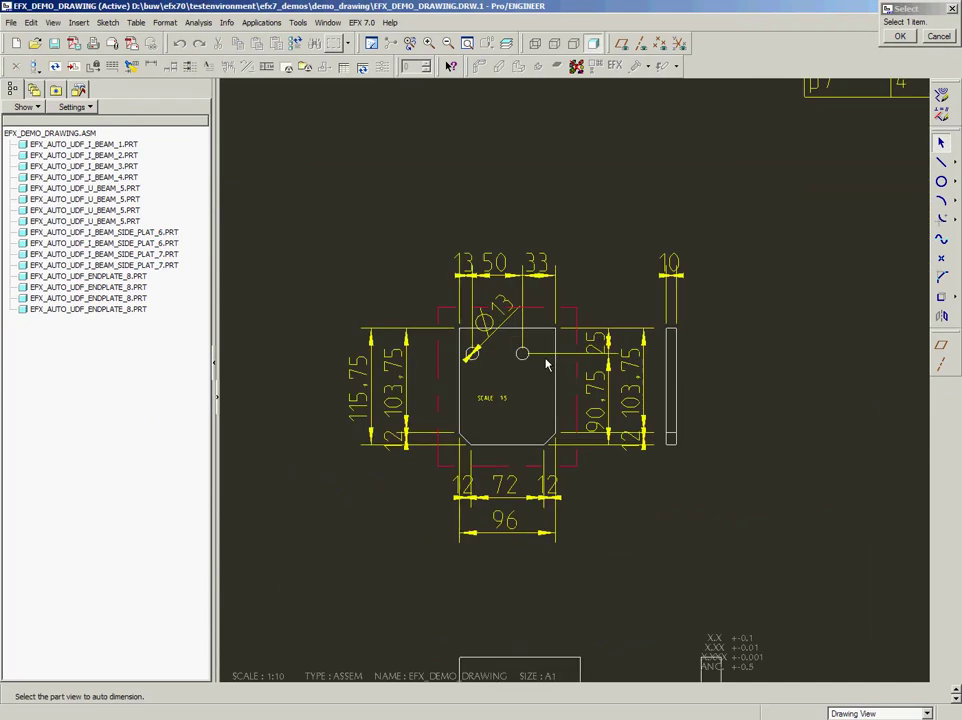
click(492, 364)
scroll(586, 508, up, 2)
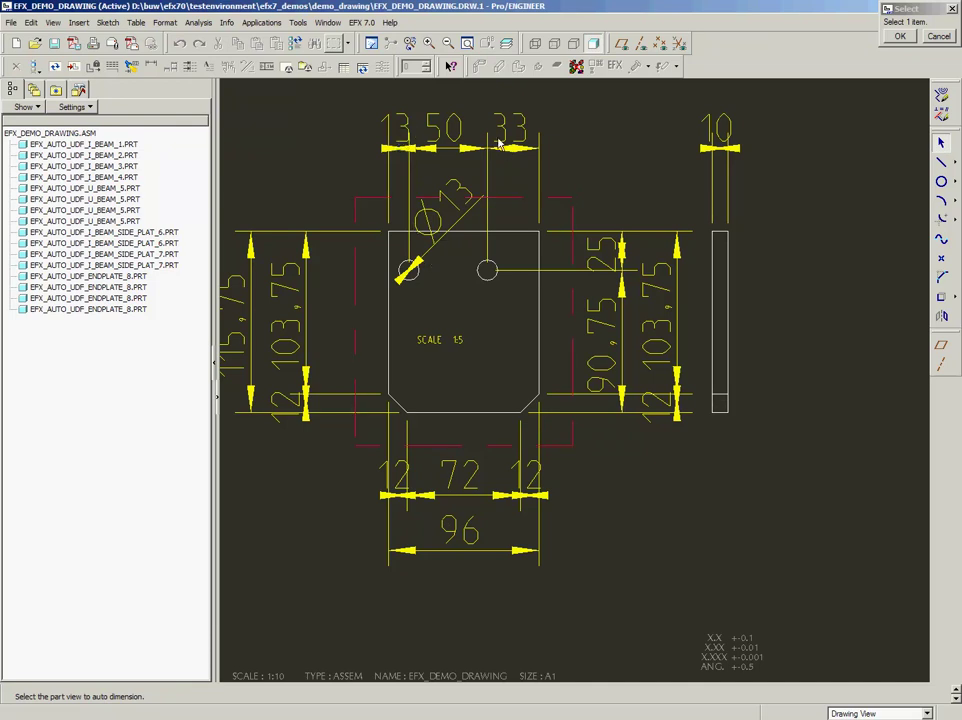
scroll(614, 222, down, 5)
click(571, 424)
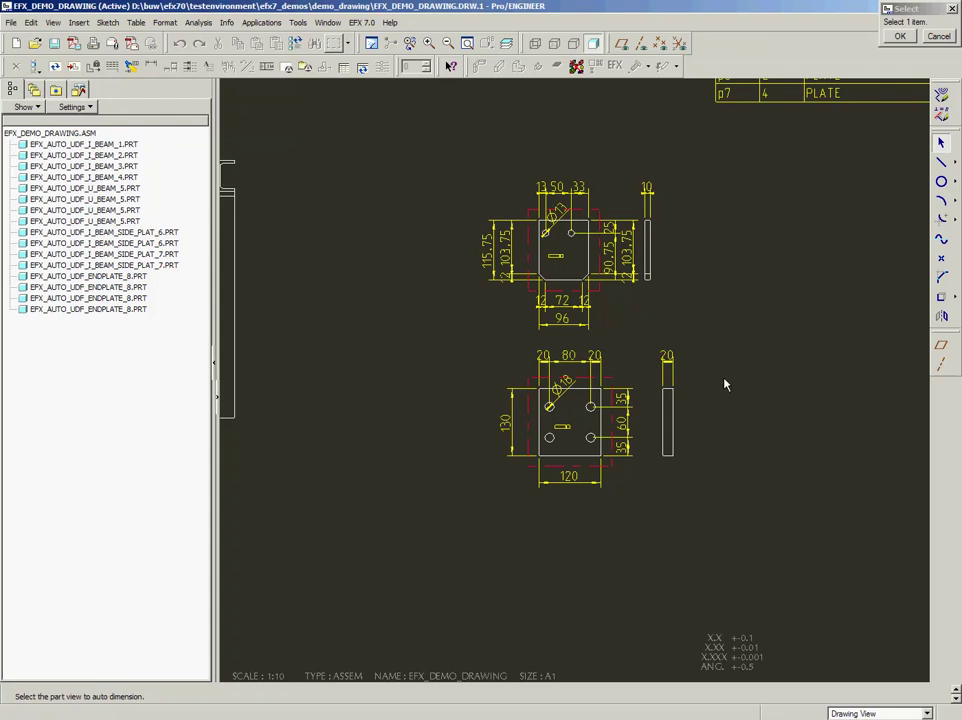
Auto-dimension the small part views and the long beam views.
scroll(726, 384, down, 5)
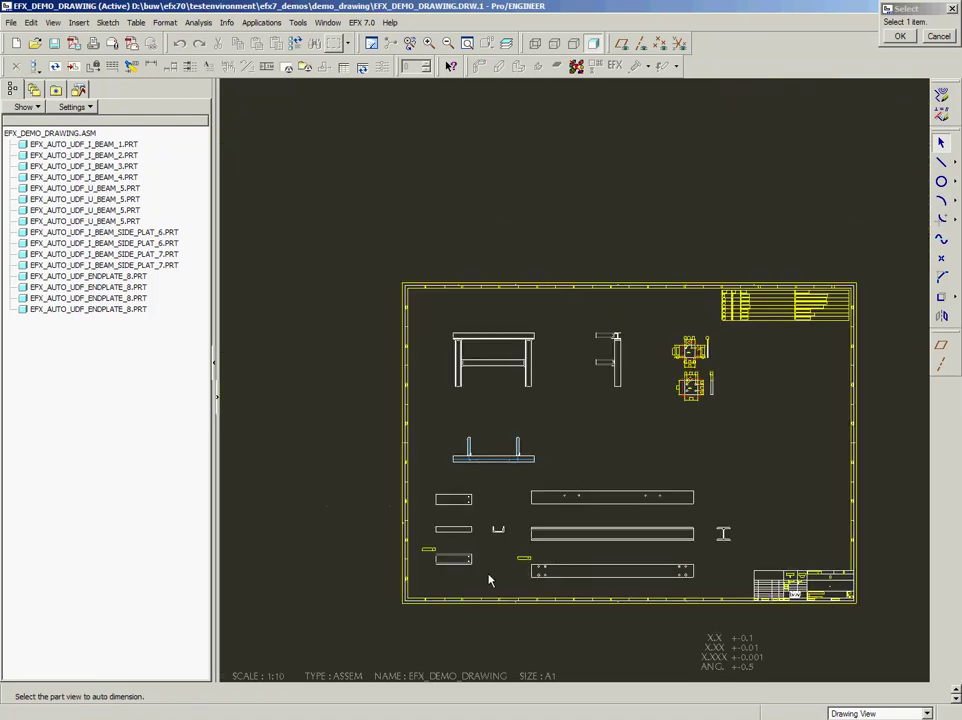
scroll(489, 580, up, 3)
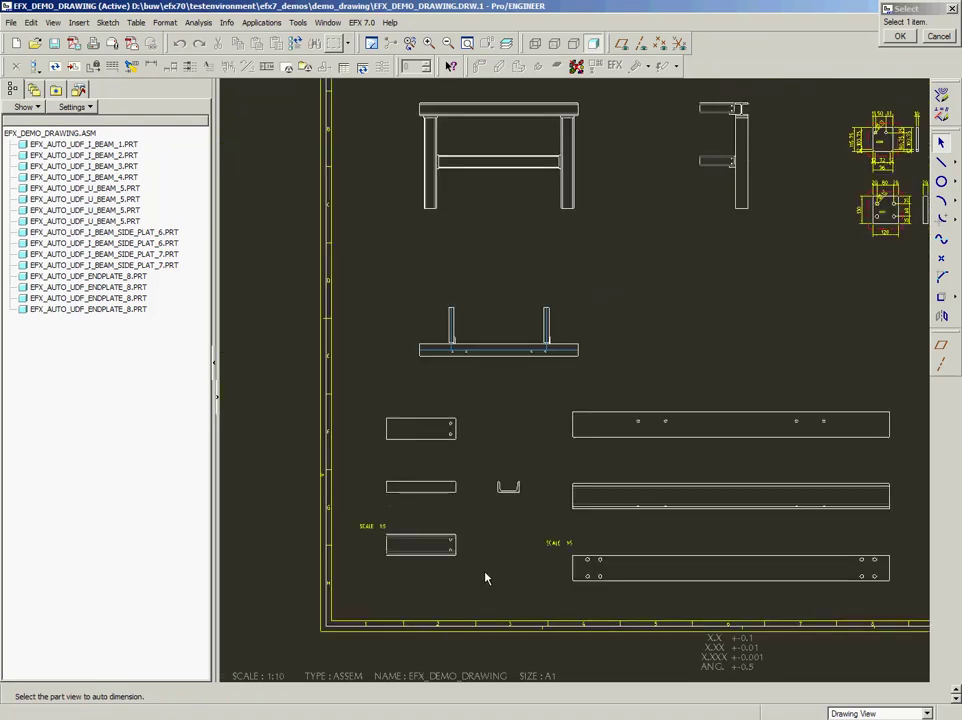
click(423, 550)
scroll(483, 400, up, 3)
scroll(429, 451, up, 1)
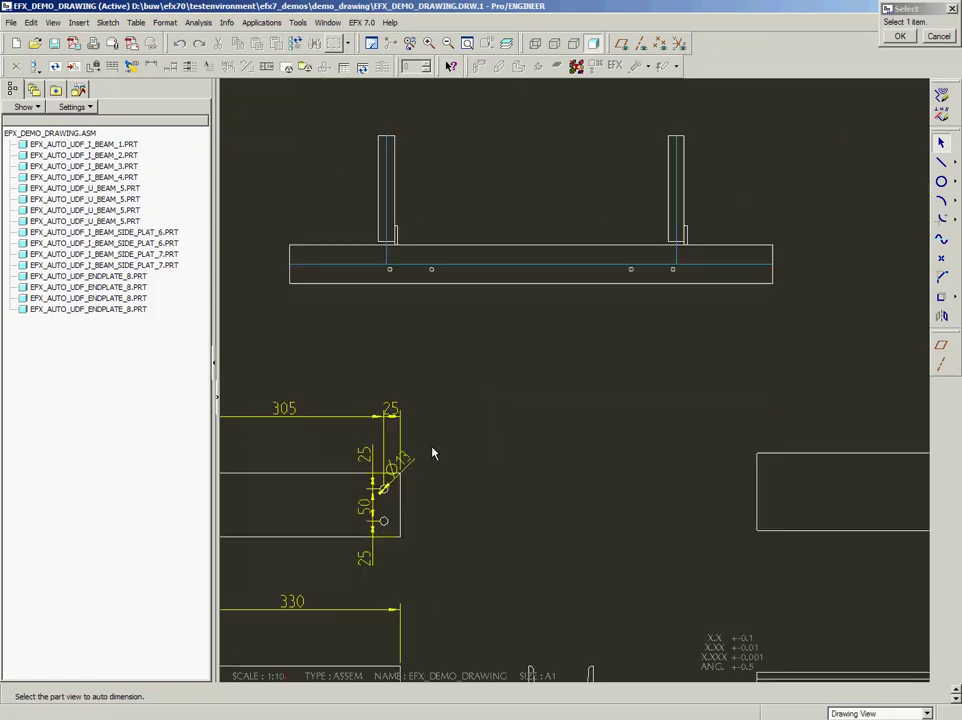
scroll(378, 470, down, 1)
scroll(372, 466, down, 3)
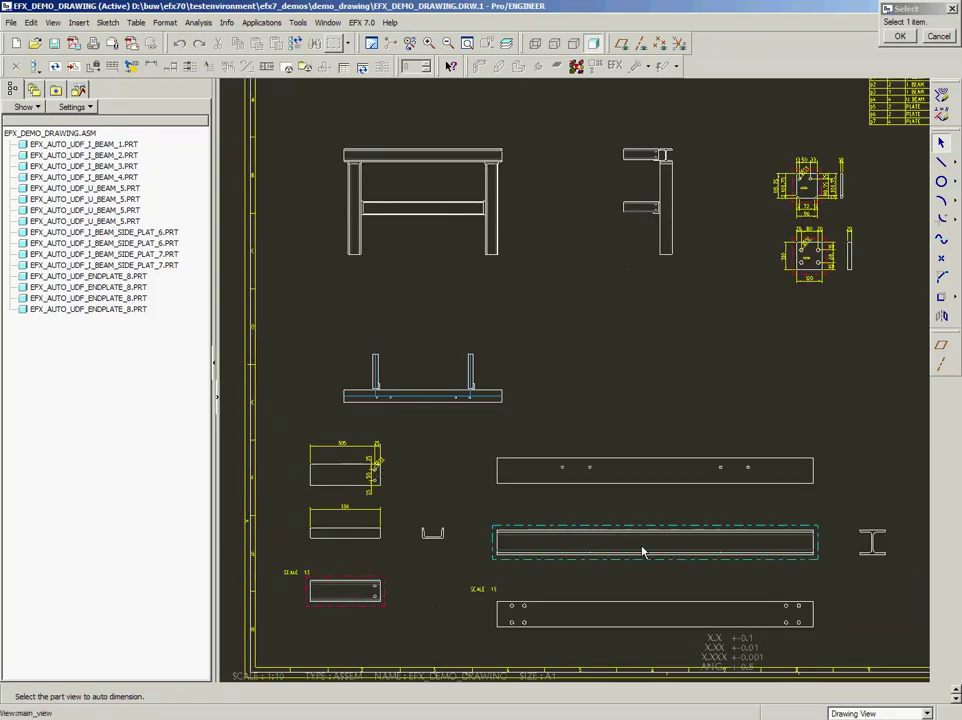
click(643, 551)
scroll(693, 485, up, 5)
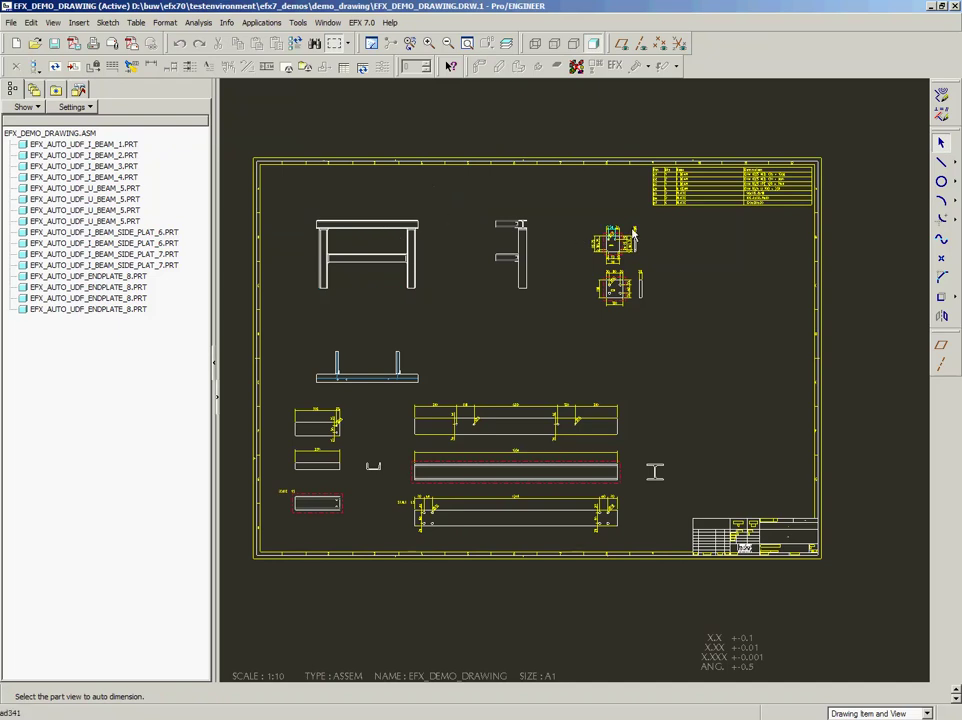
scroll(839, 212, up, 1)
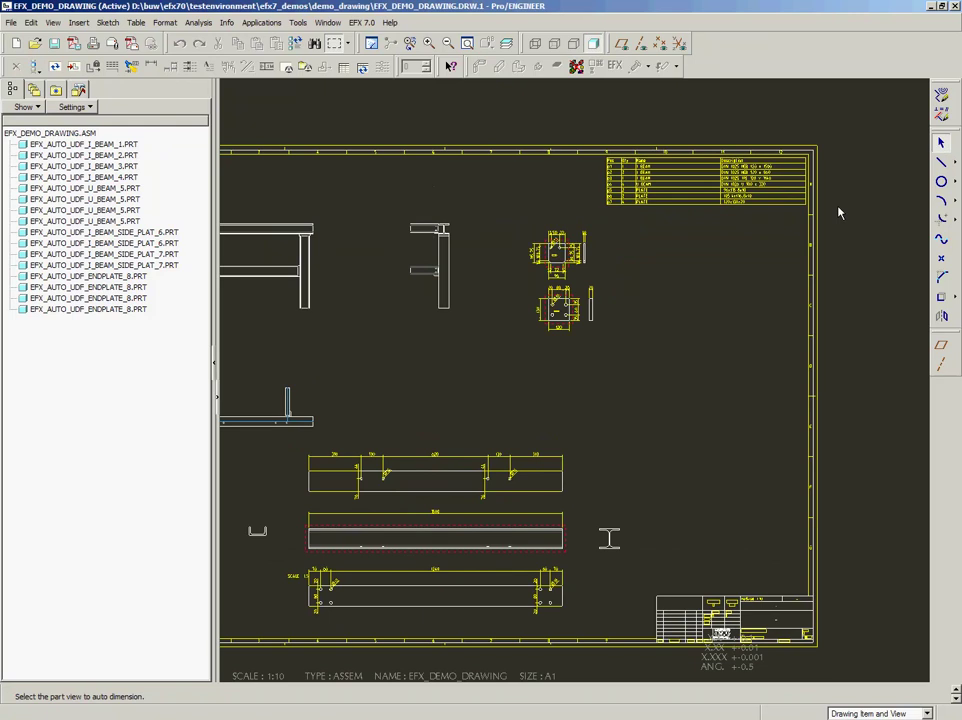
scroll(838, 209, down, 1)
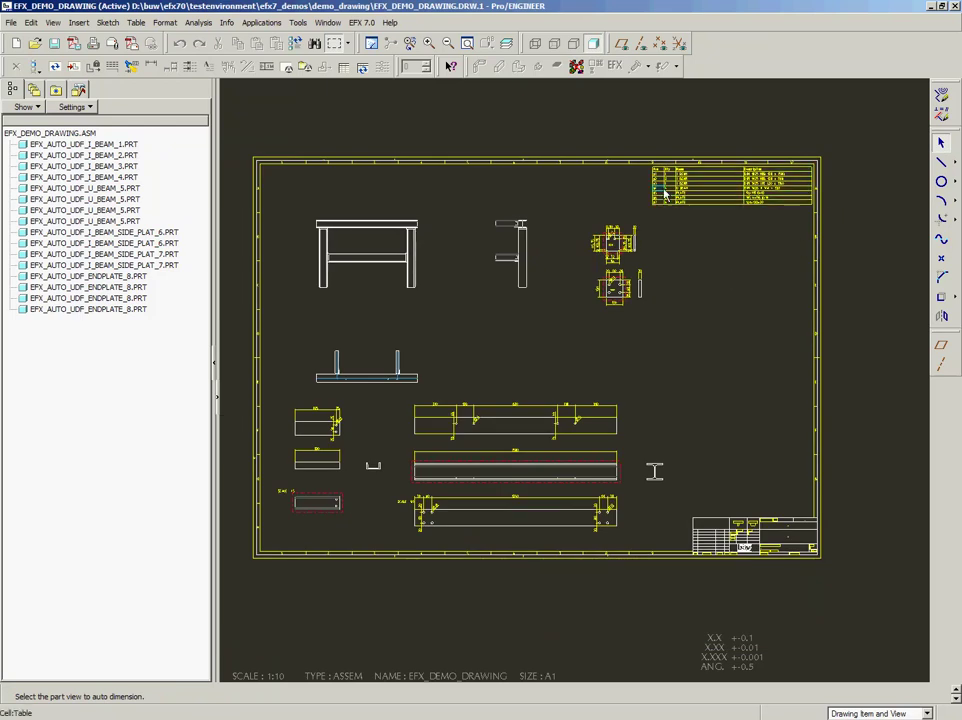
scroll(670, 200, up, 2)
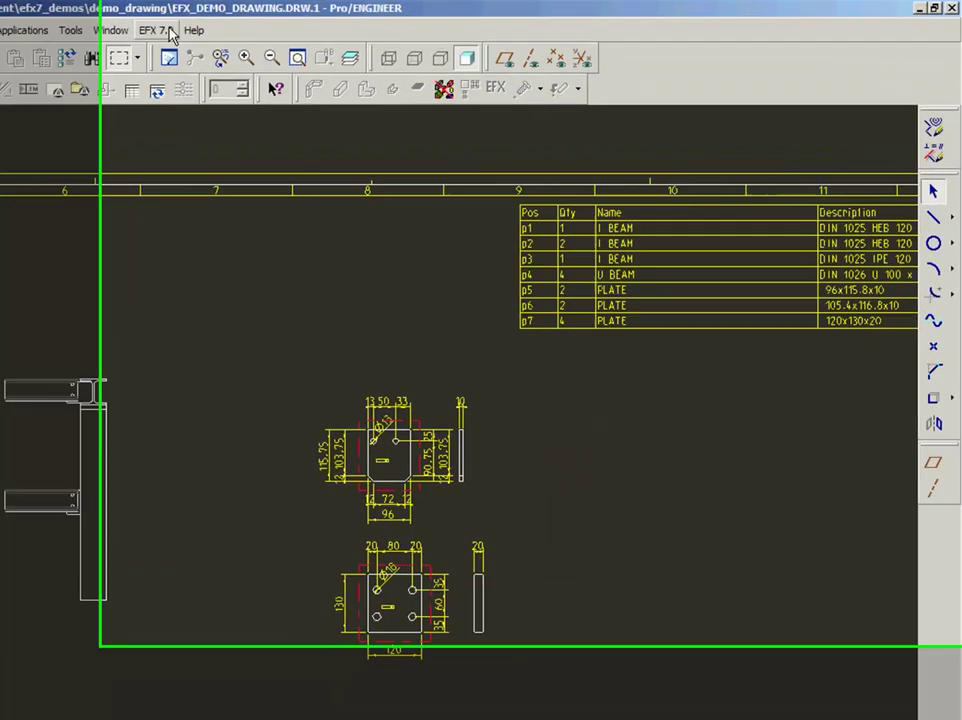
Start short item-number notes and label the vertical beam p2.
click(361, 22)
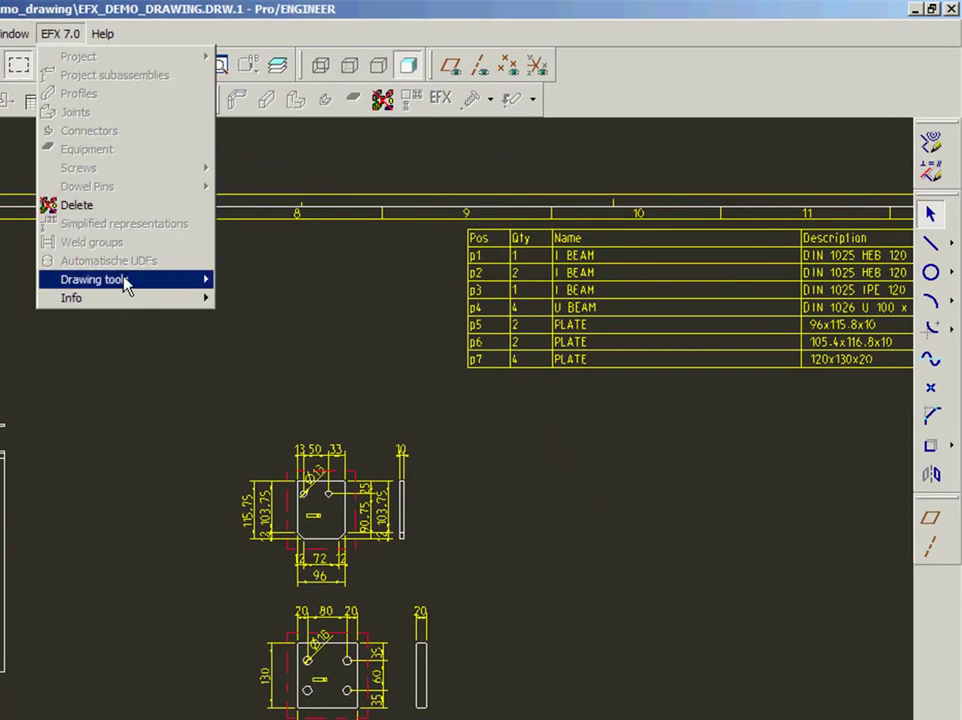
mouse_move(125, 283)
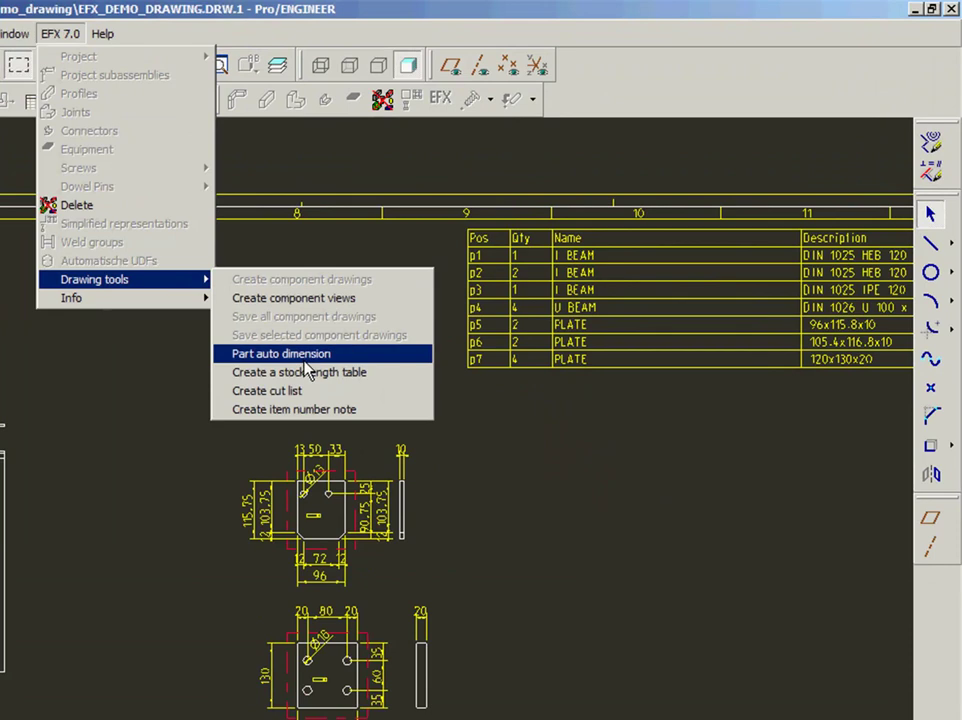
click(300, 410)
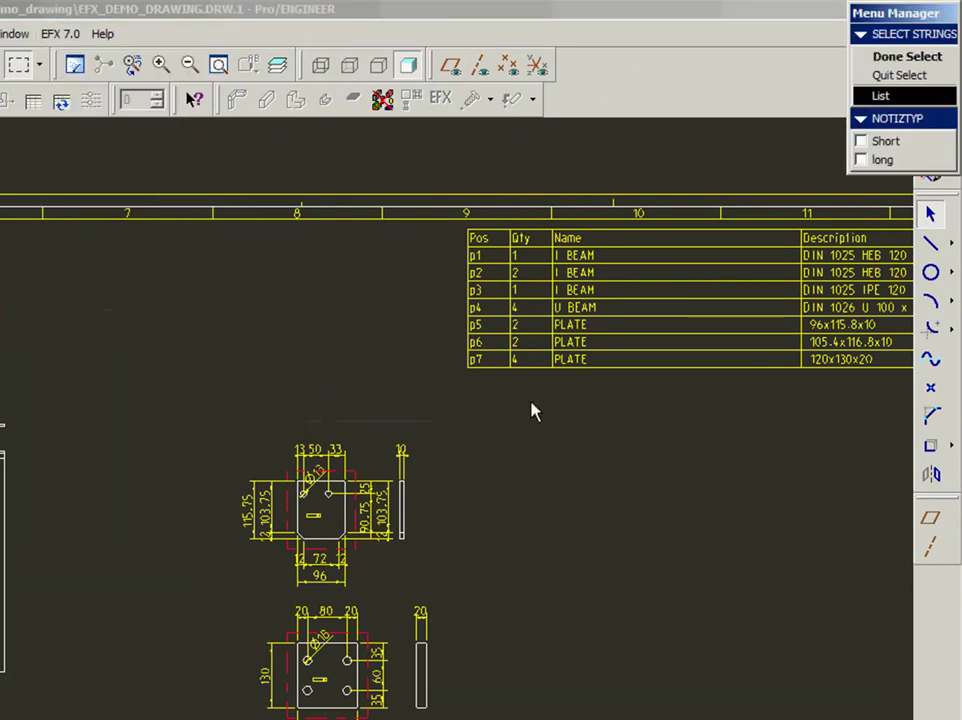
click(868, 143)
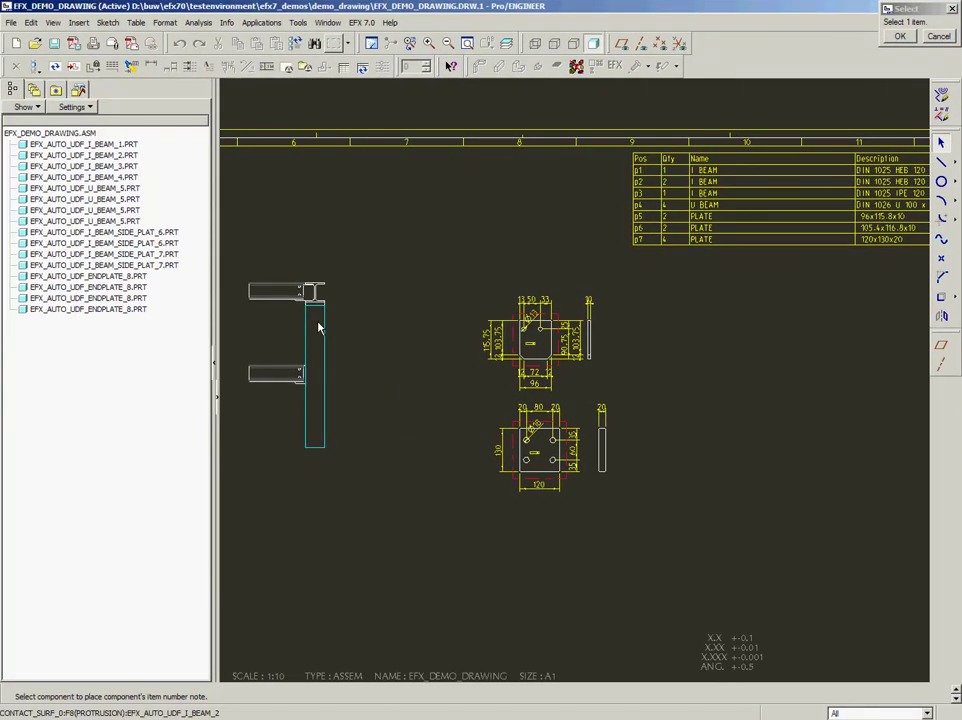
click(319, 327)
click(372, 290)
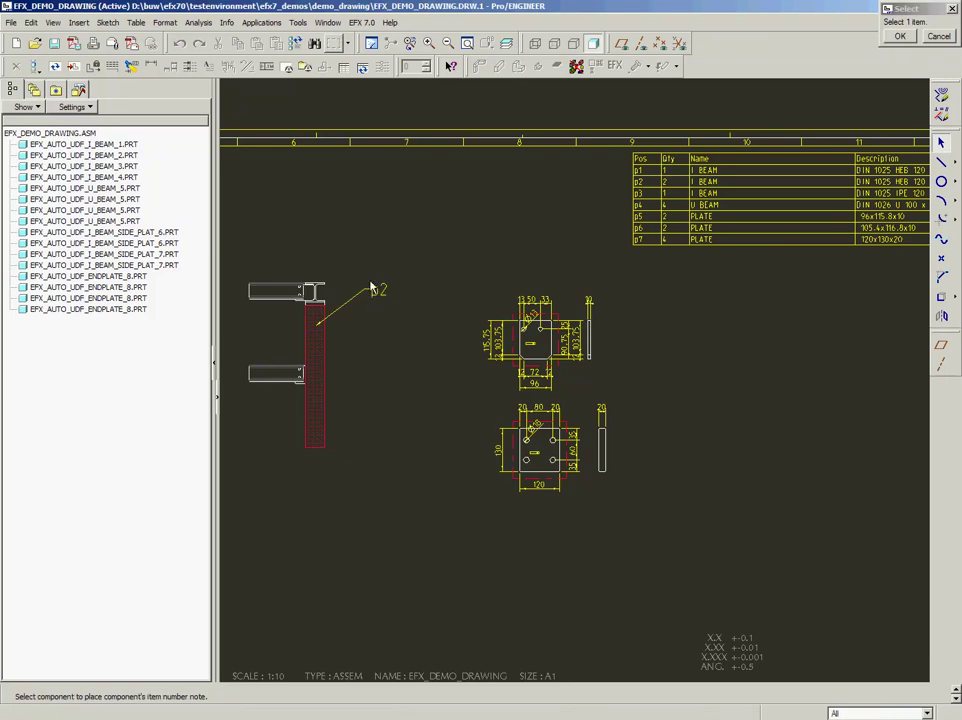
Add short notes such as p4 to the upper and lower short beams and the front-view beam.
scroll(449, 326, down, 2)
click(331, 297)
click(335, 268)
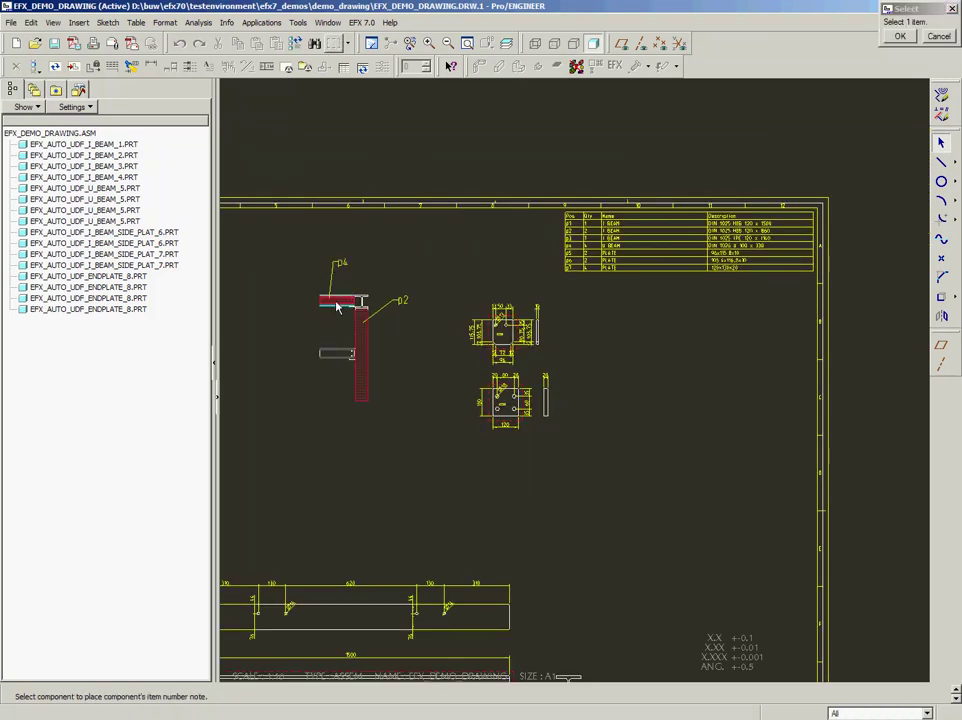
click(330, 353)
click(323, 380)
scroll(414, 399, down, 4)
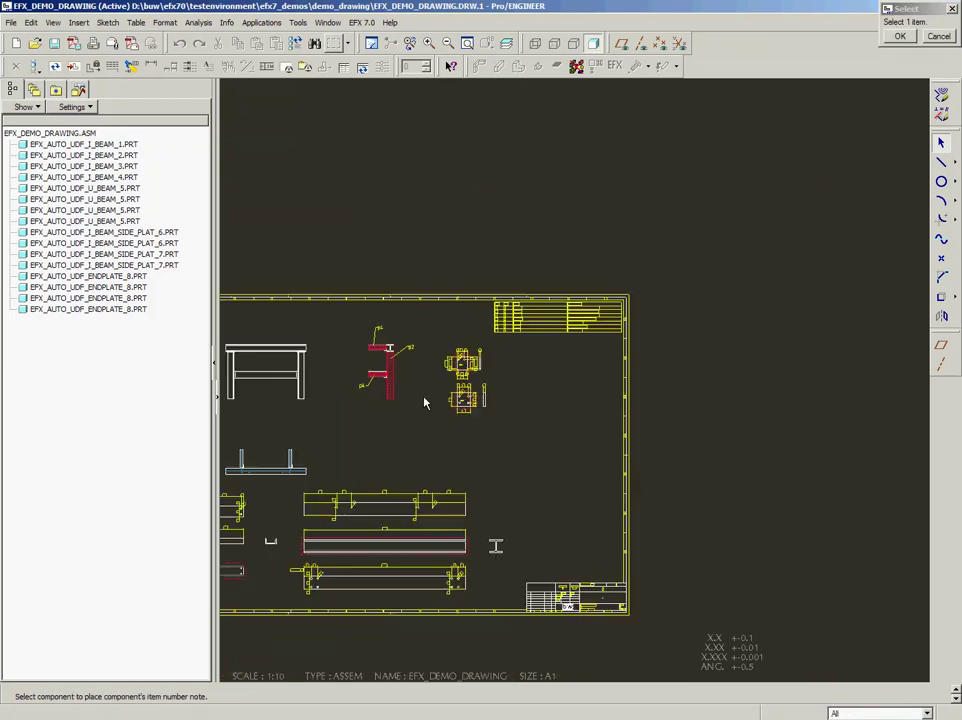
scroll(330, 472, up, 4)
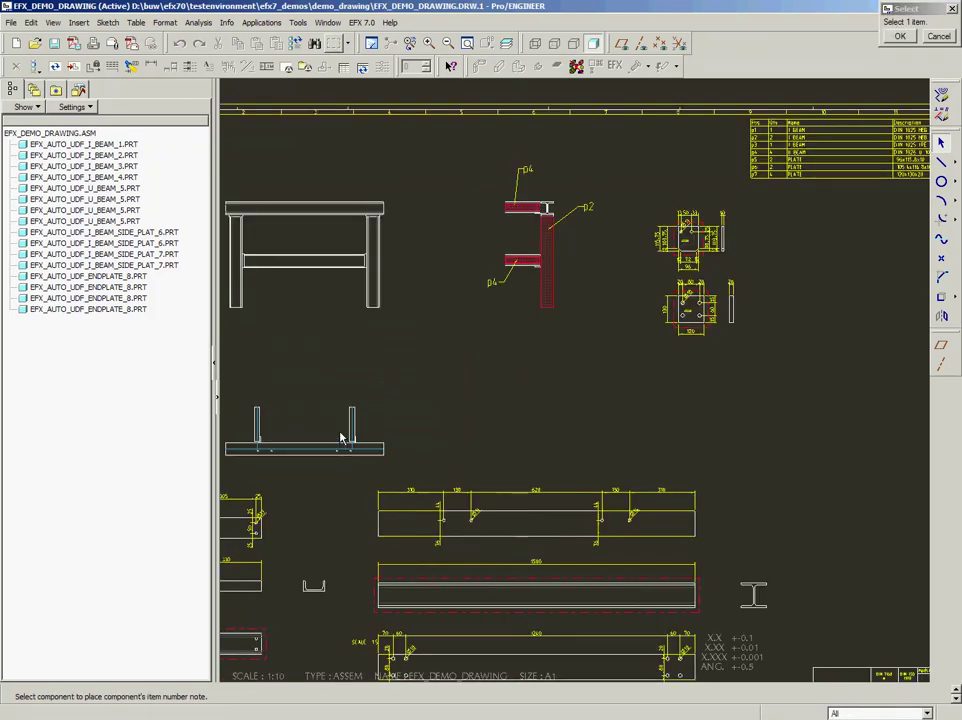
click(351, 428)
click(388, 403)
Label the lower-left endplate and the 1500 beam p1 with short notes.
scroll(467, 326, down, 2)
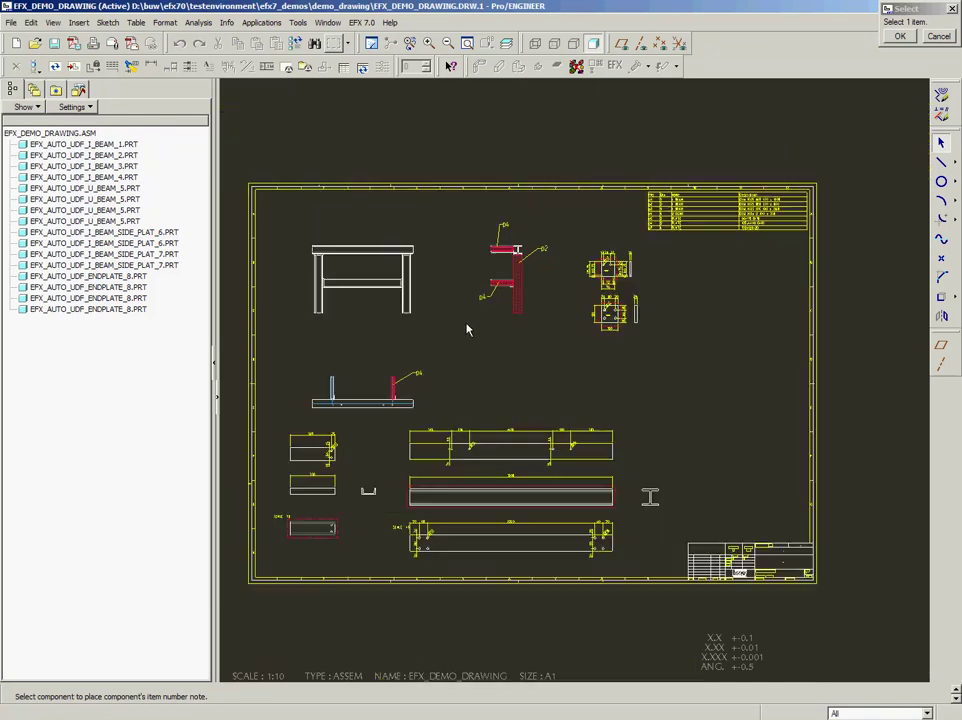
scroll(311, 560, up, 2)
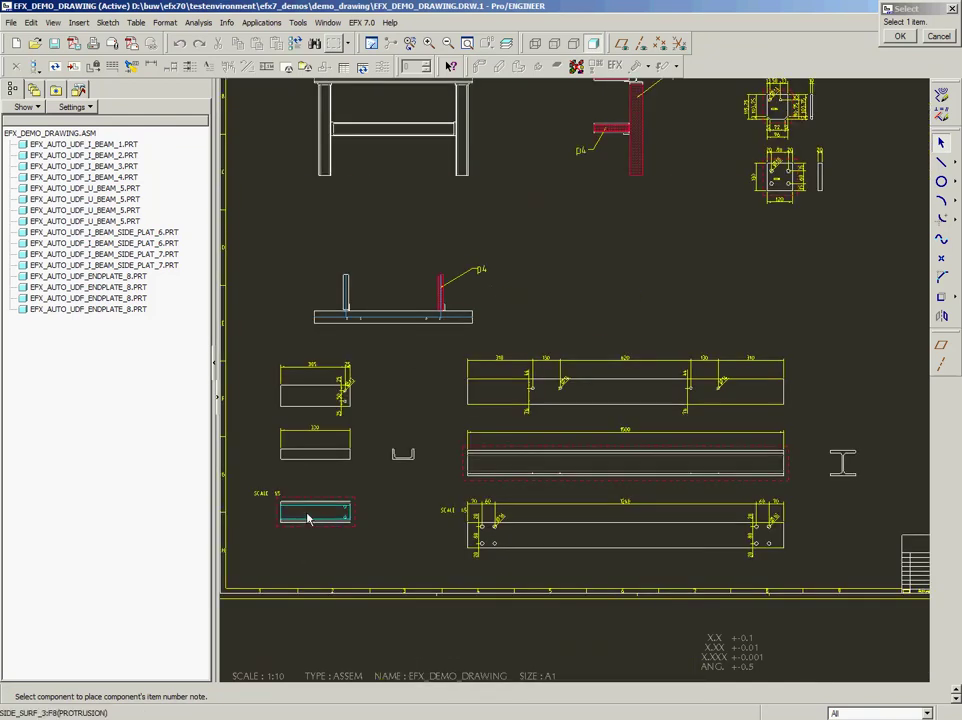
click(309, 521)
click(316, 552)
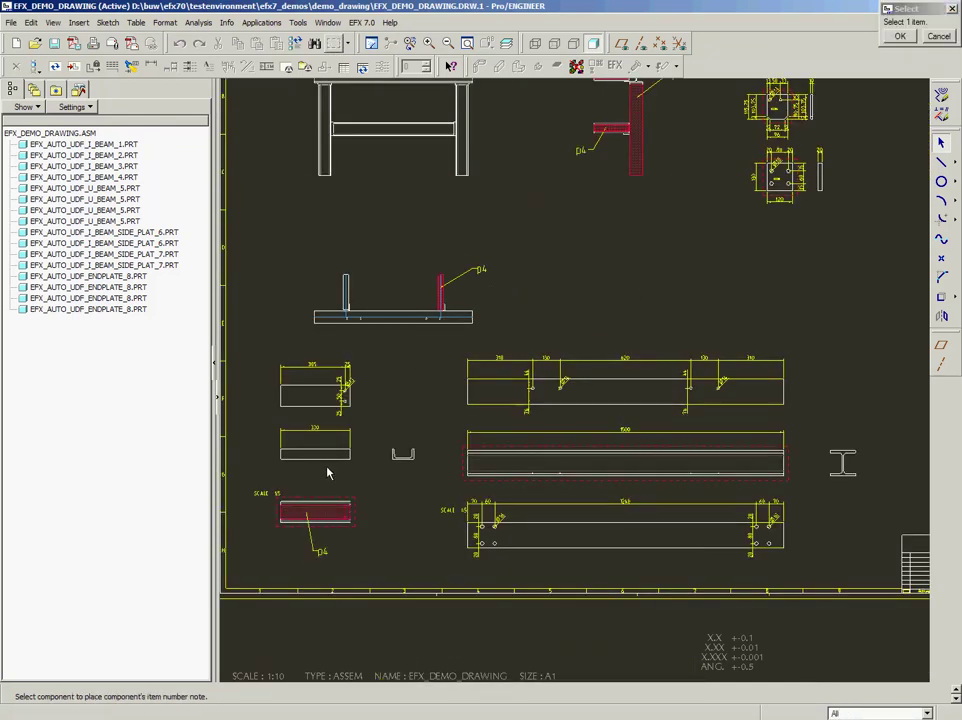
click(755, 460)
click(806, 428)
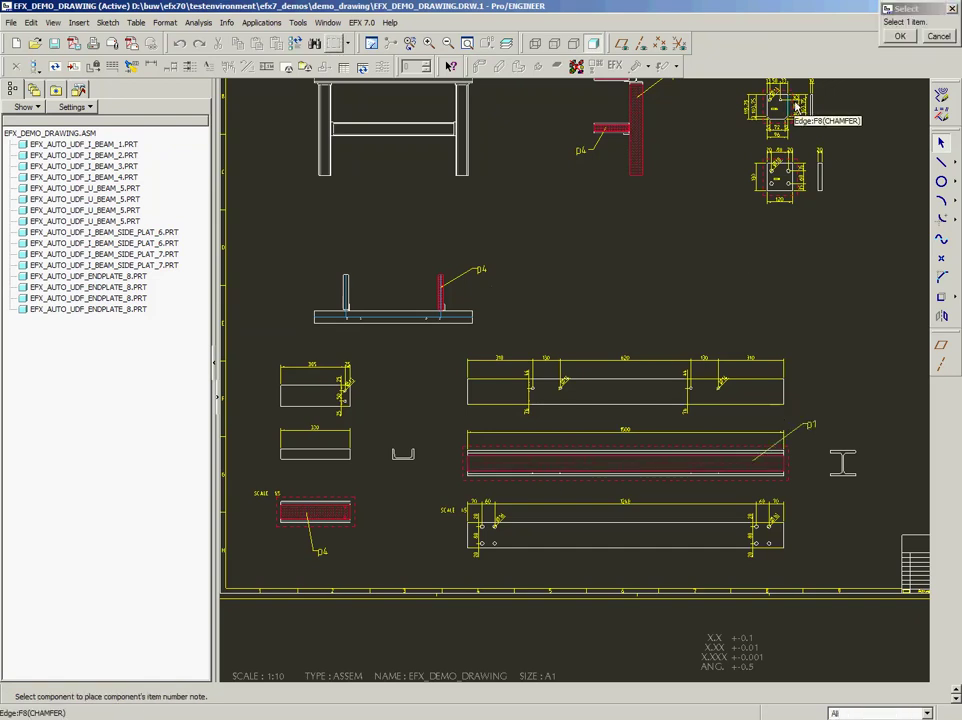
End the short notes and attach the long note 'p1 DIN 1025 HEB 120 x 1500' to the long beam.
click(797, 107)
middle_click(660, 35)
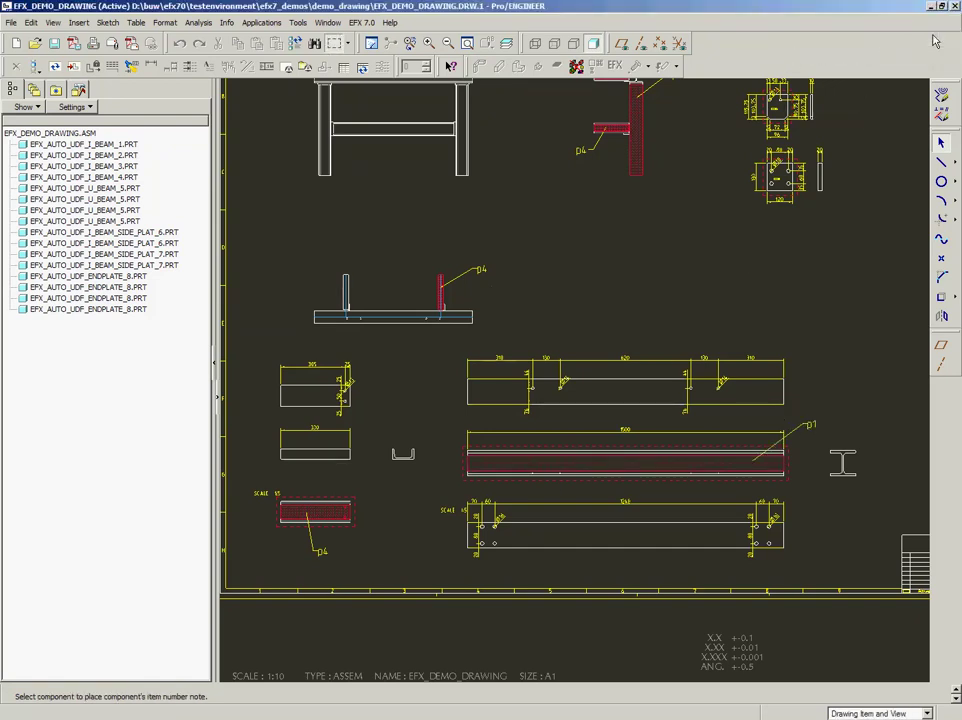
click(363, 24)
mouse_move(430, 186)
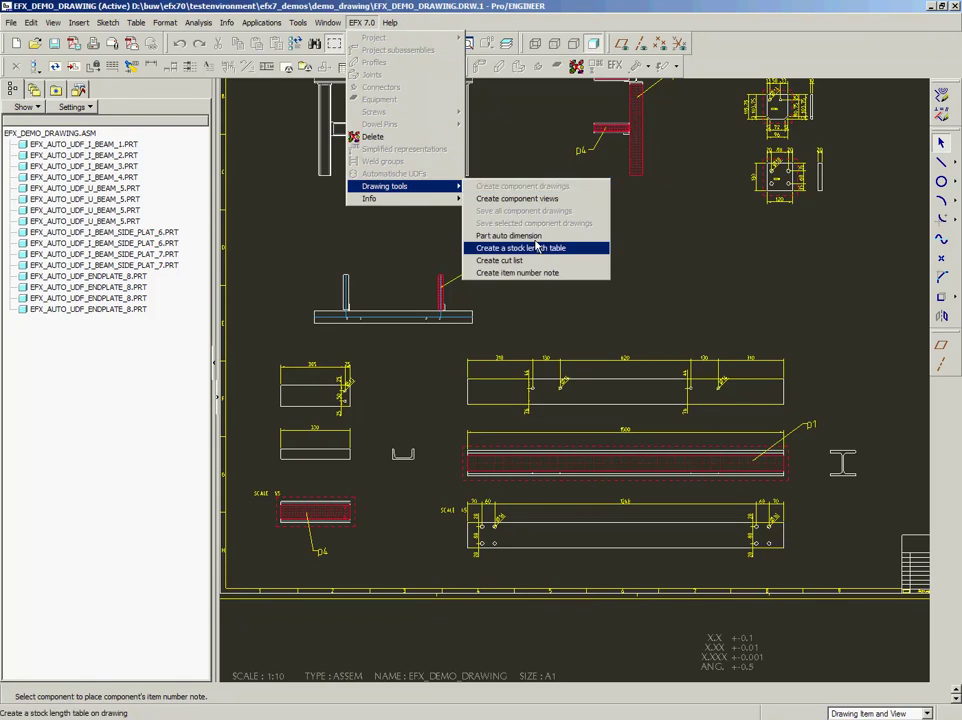
click(535, 272)
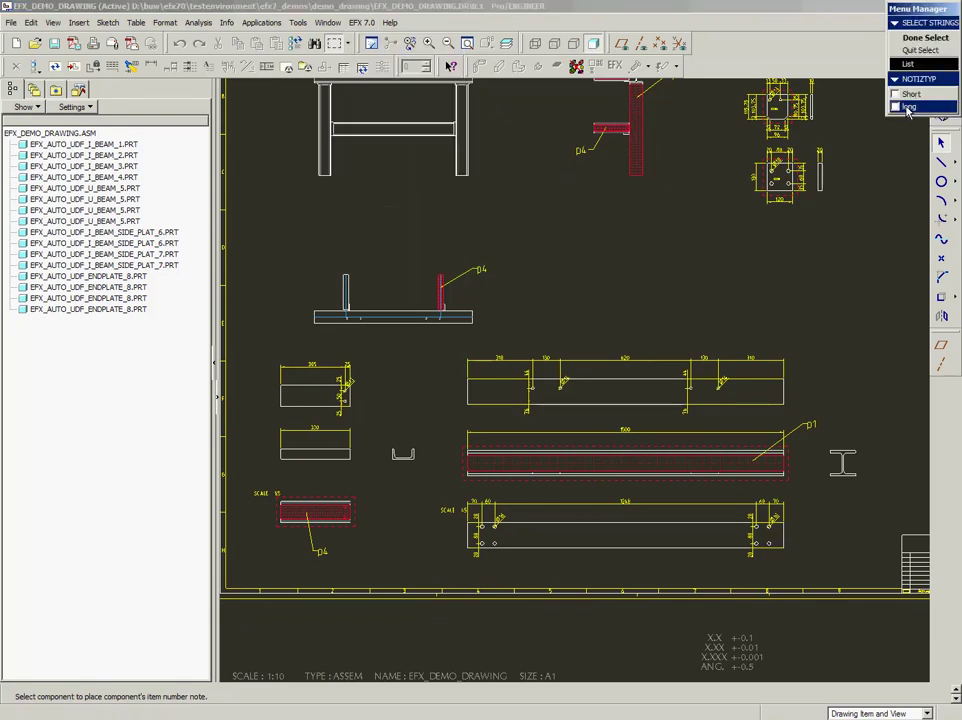
click(908, 107)
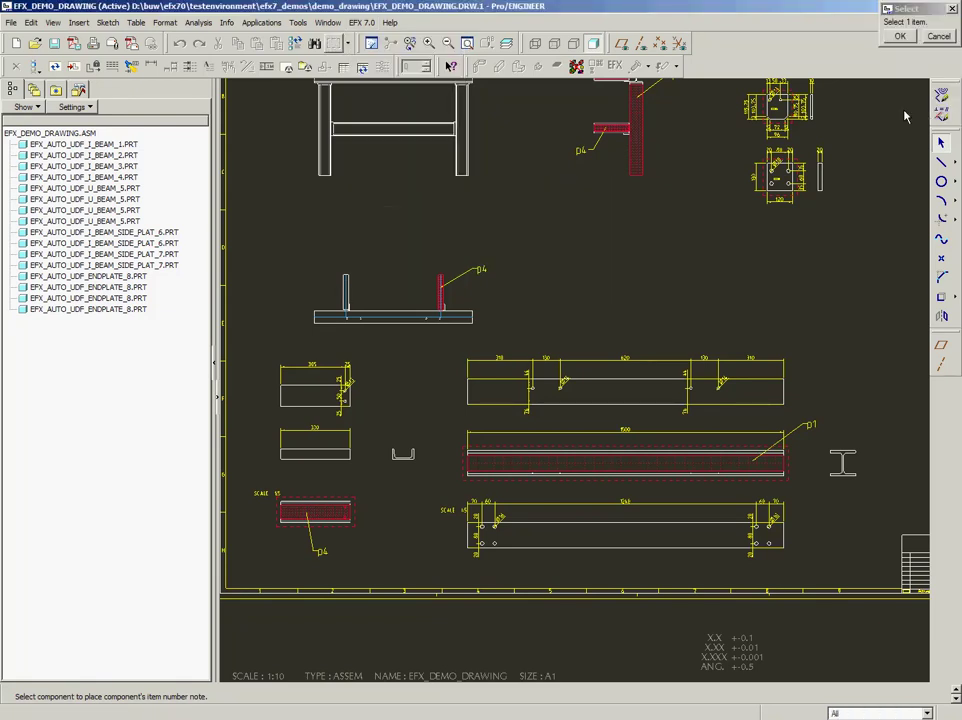
click(371, 318)
click(400, 250)
Attach the long note 'p4 DIN 1026 U 100 x 130' beside the vertical beam.
scroll(450, 262, down, 2)
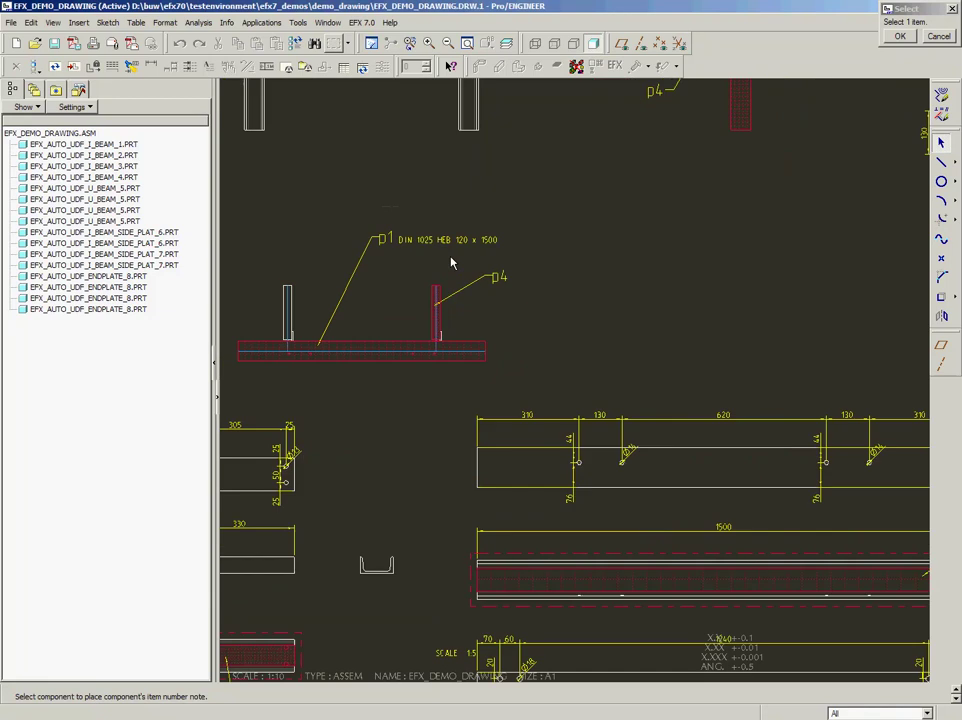
scroll(451, 262, down, 1)
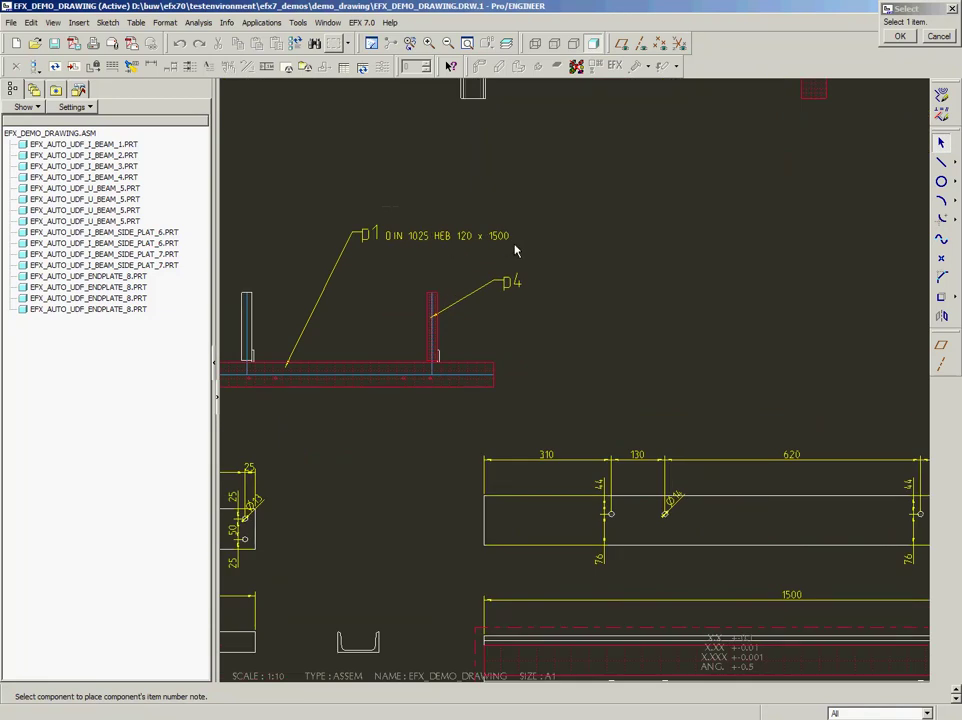
scroll(608, 307, up, 2)
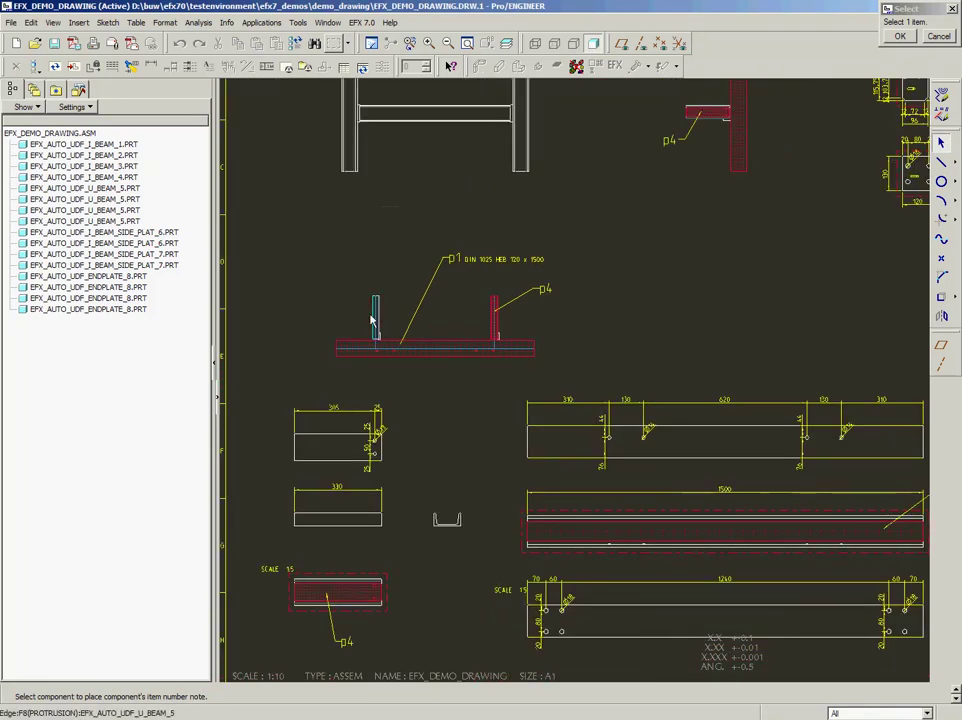
click(374, 316)
click(335, 266)
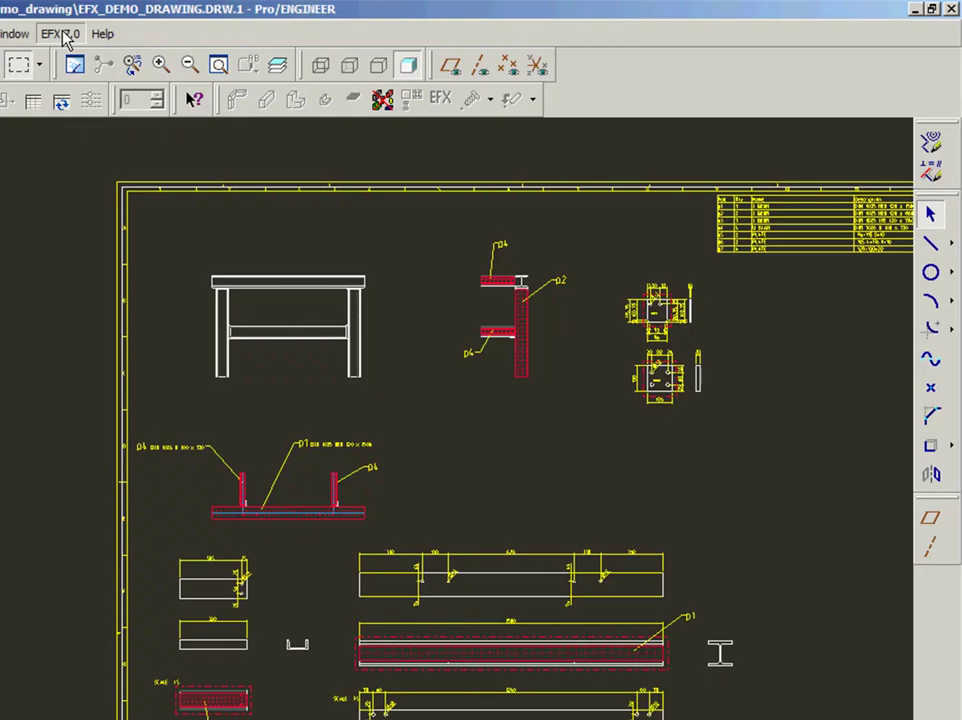
Create a stock length table from the assembly view: HEB 120 3220, IPE 120 1140, U 100 1320.
click(60, 36)
mouse_move(130, 288)
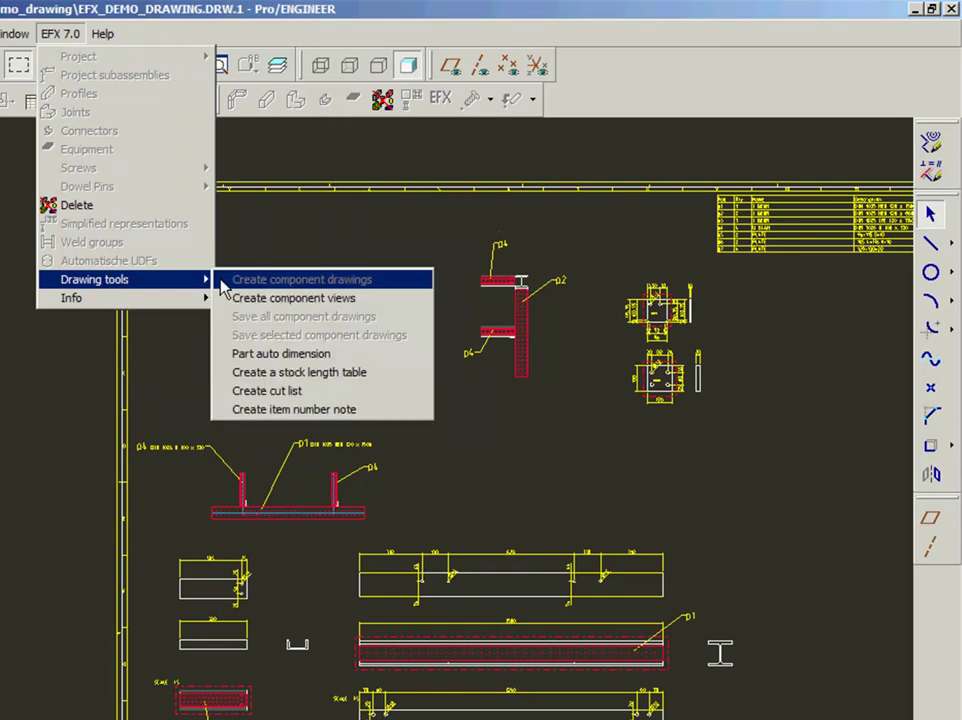
click(285, 372)
click(322, 339)
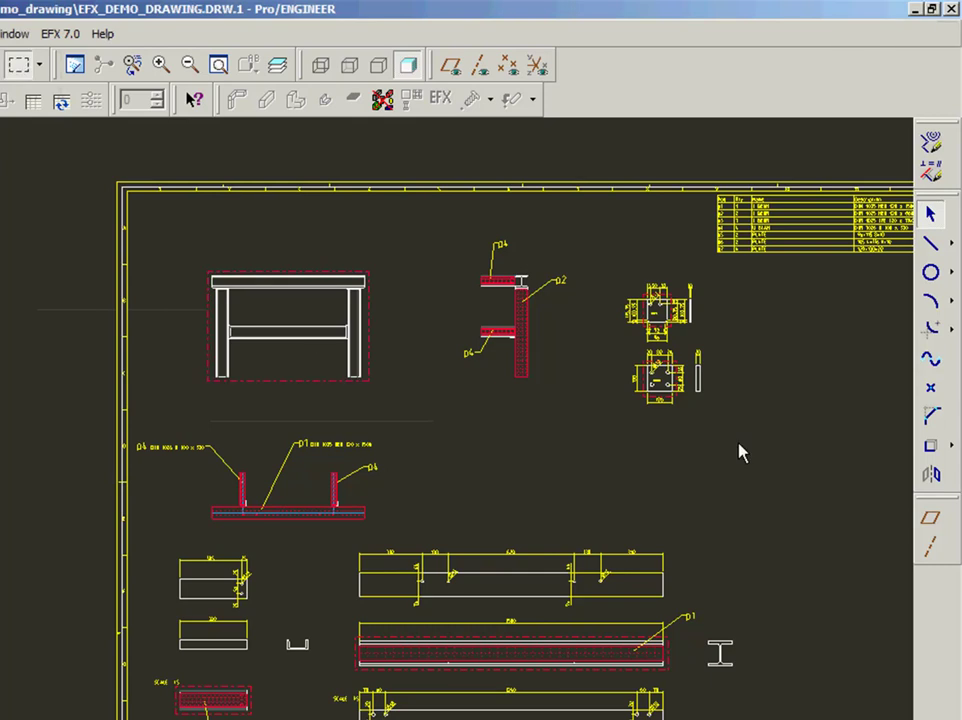
scroll(554, 401, down, 3)
scroll(790, 447, up, 6)
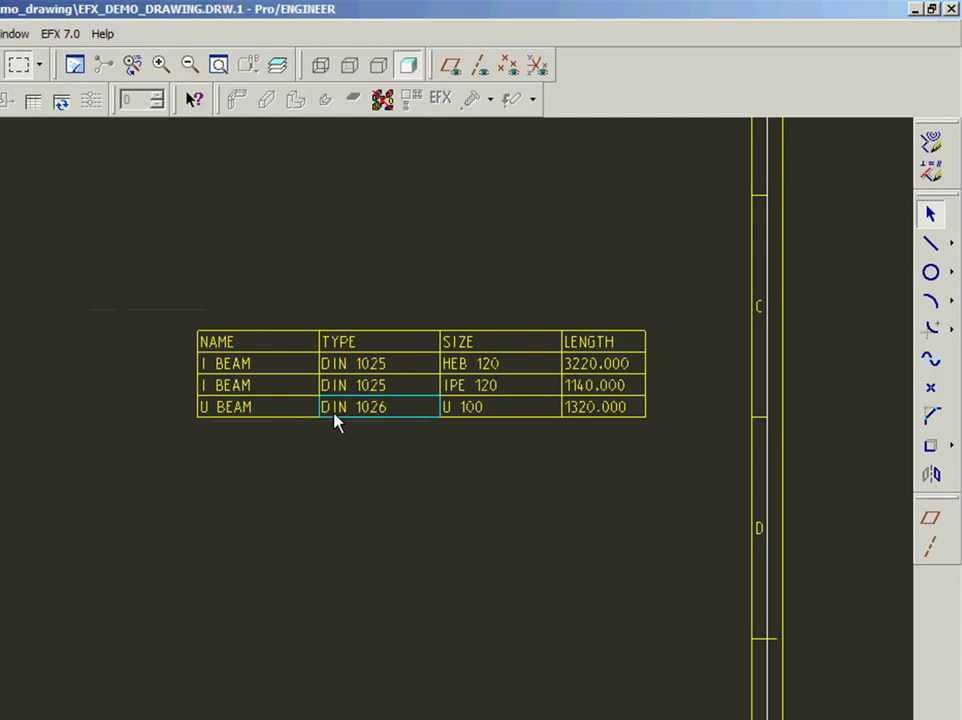
scroll(660, 392, up, 1)
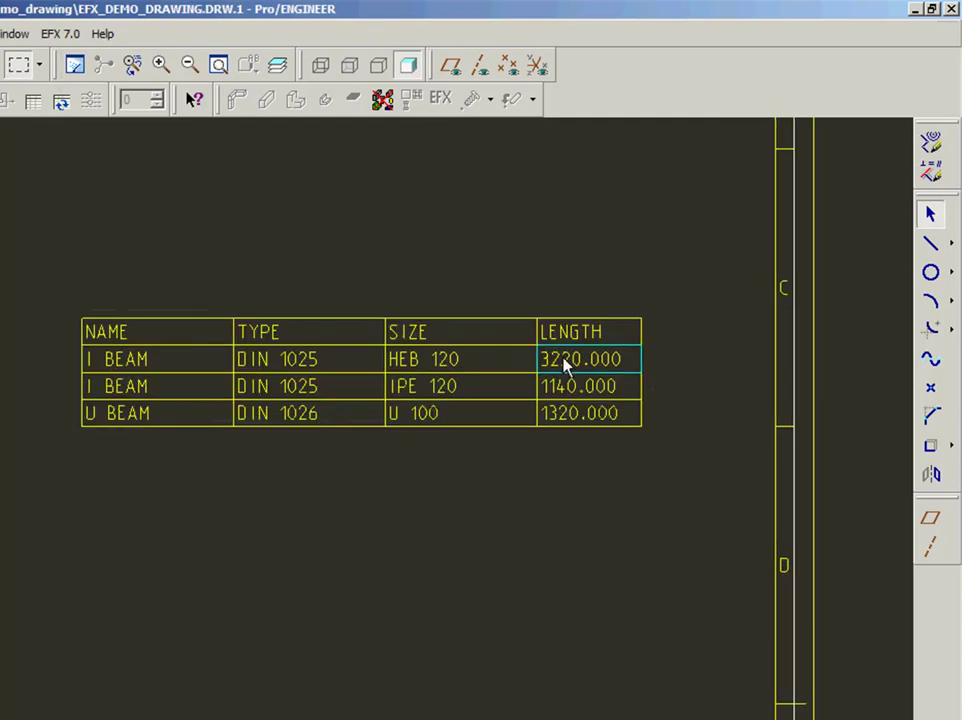
scroll(702, 442, down, 2)
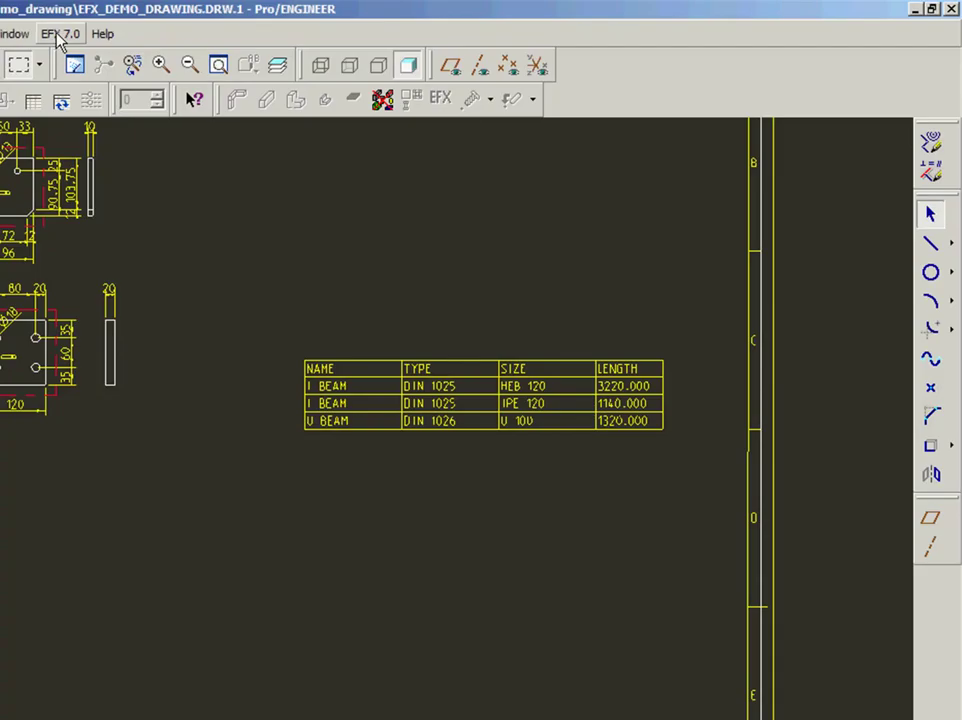
Create a 5-column cut list from the assembly view, with a separate table per profile.
click(60, 33)
mouse_move(127, 285)
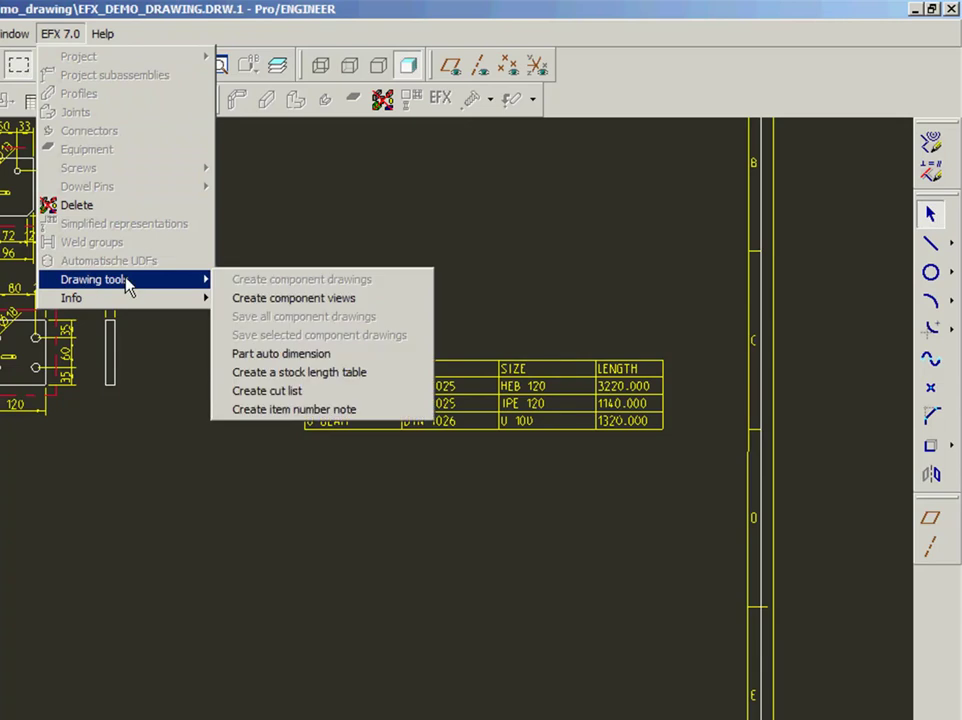
click(318, 393)
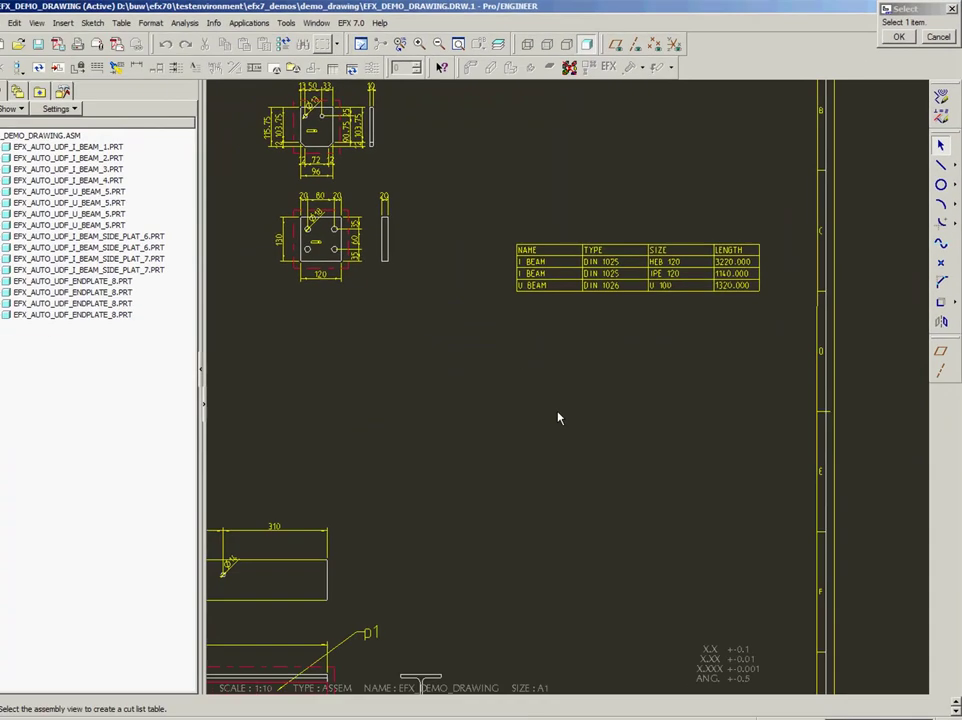
scroll(639, 434, down, 3)
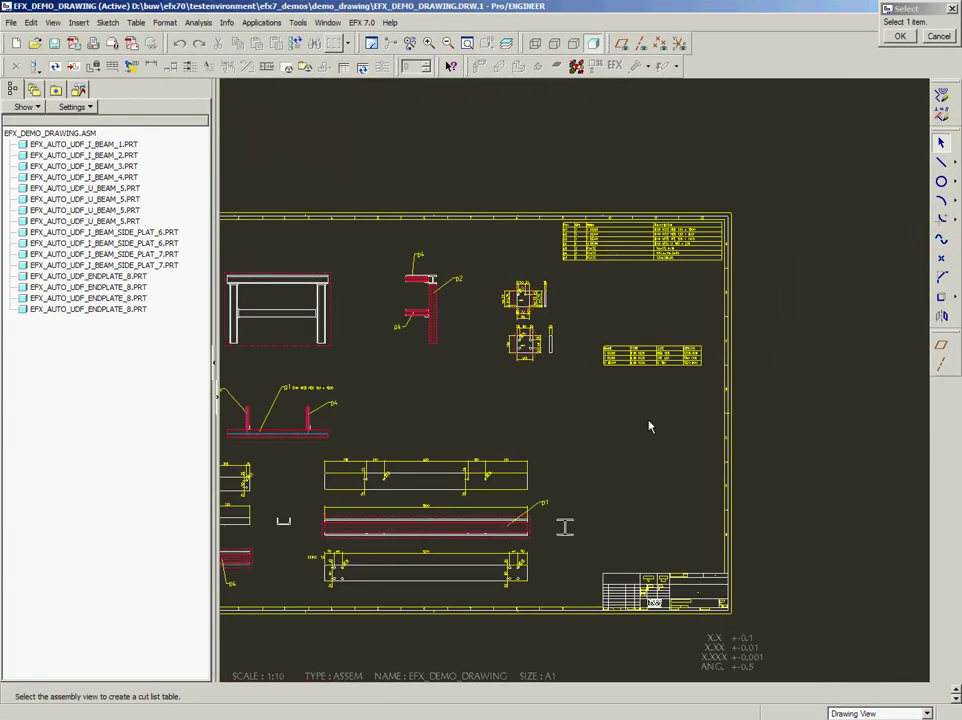
click(274, 318)
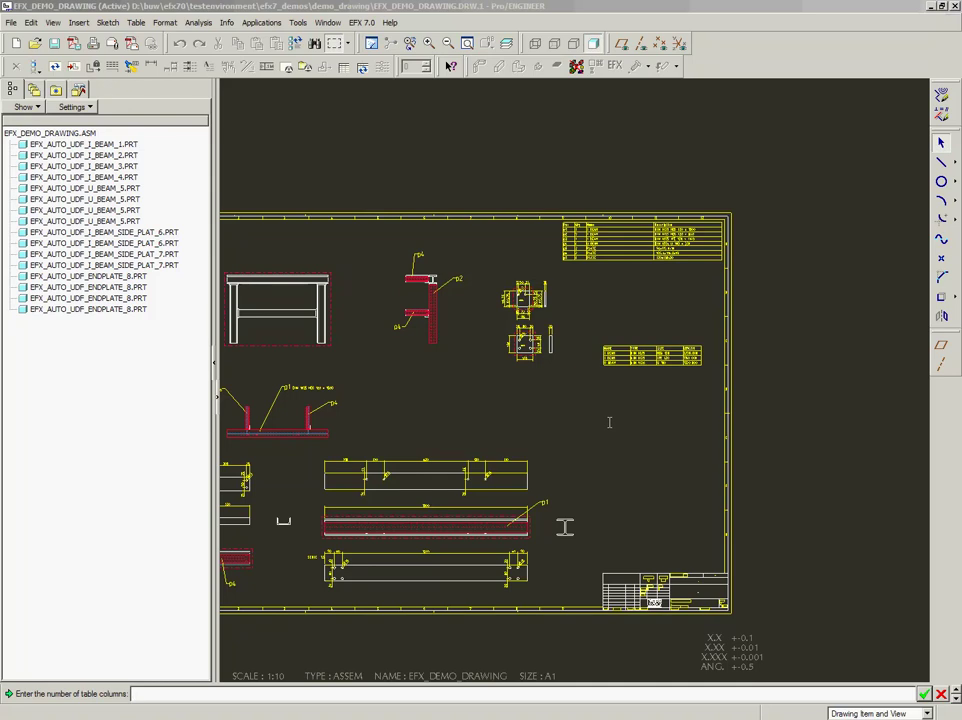
text(5)
key(Return)
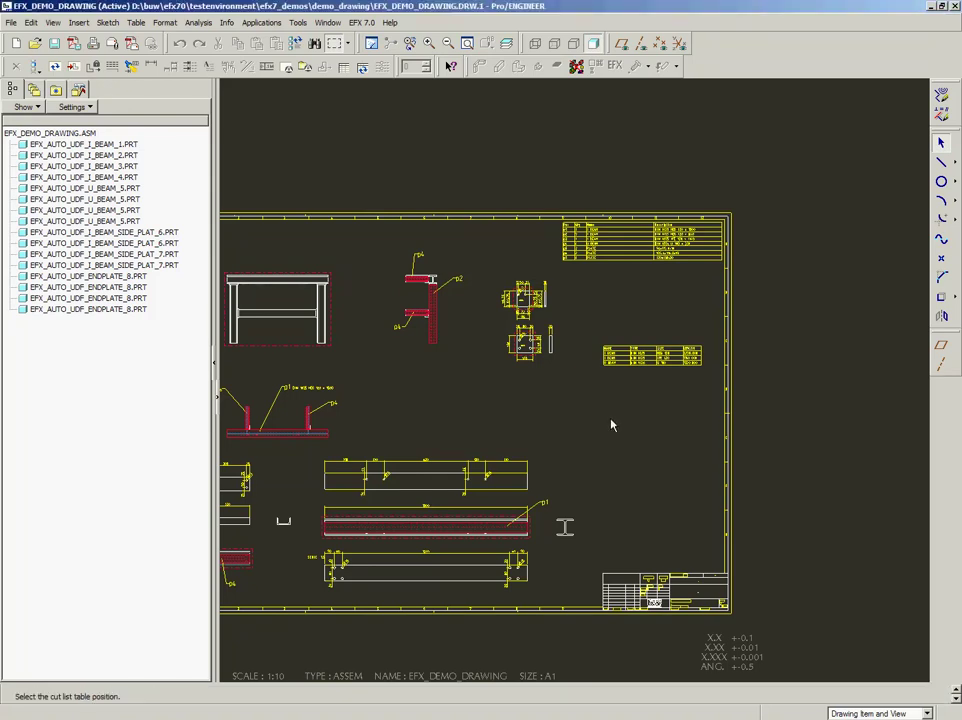
click(610, 421)
key(Return)
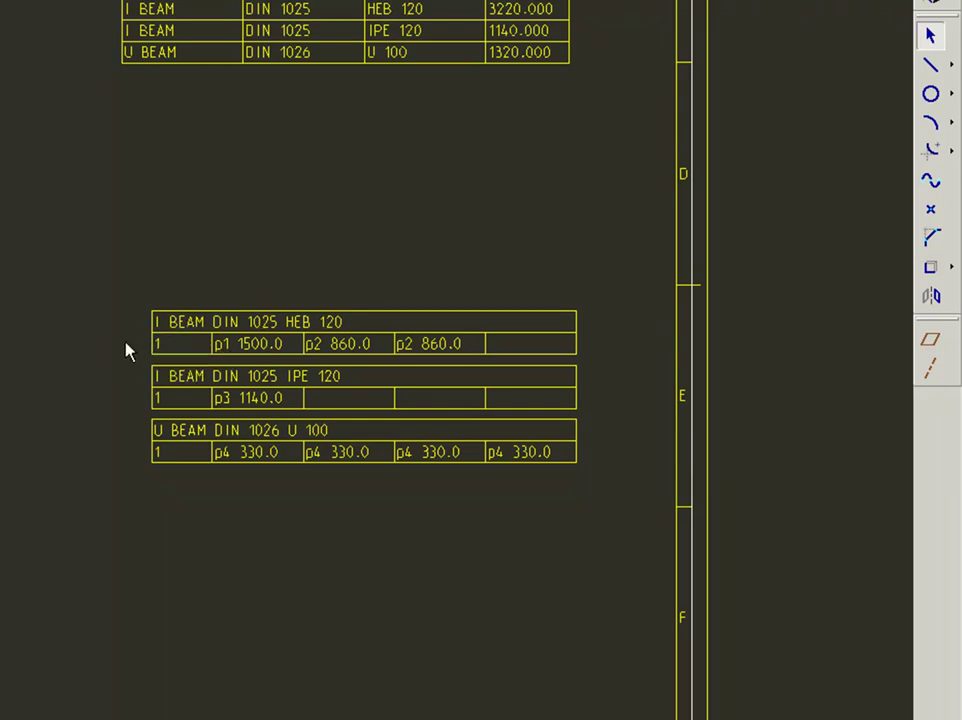
scroll(240, 348, up, 2)
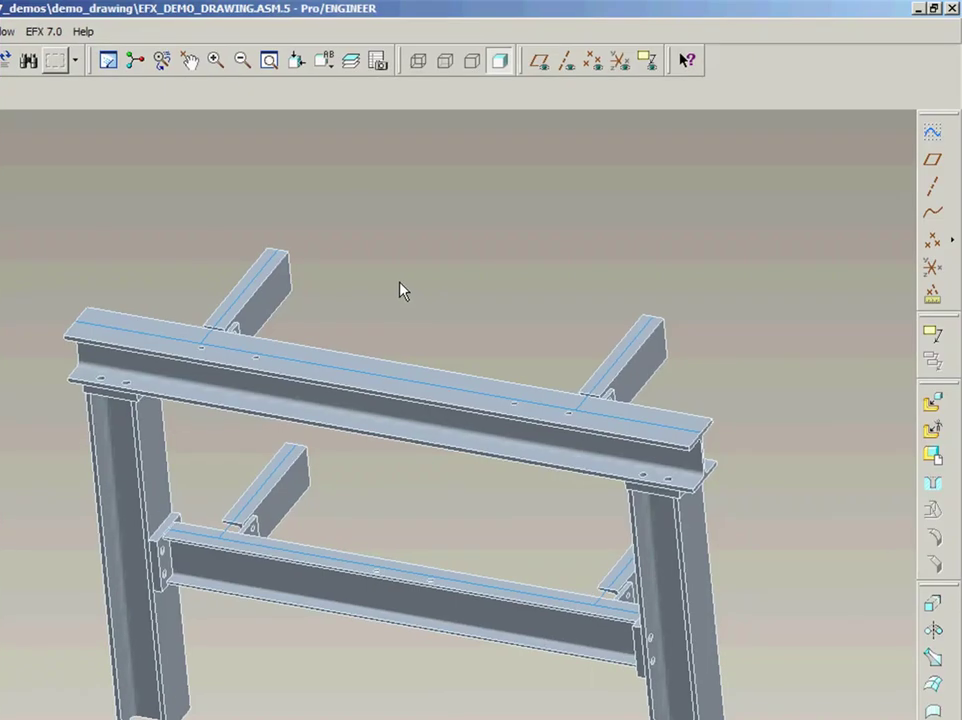
Open the EFX 7.0 Create component drawings settings from the steel-frame assembly window.
click(38, 34)
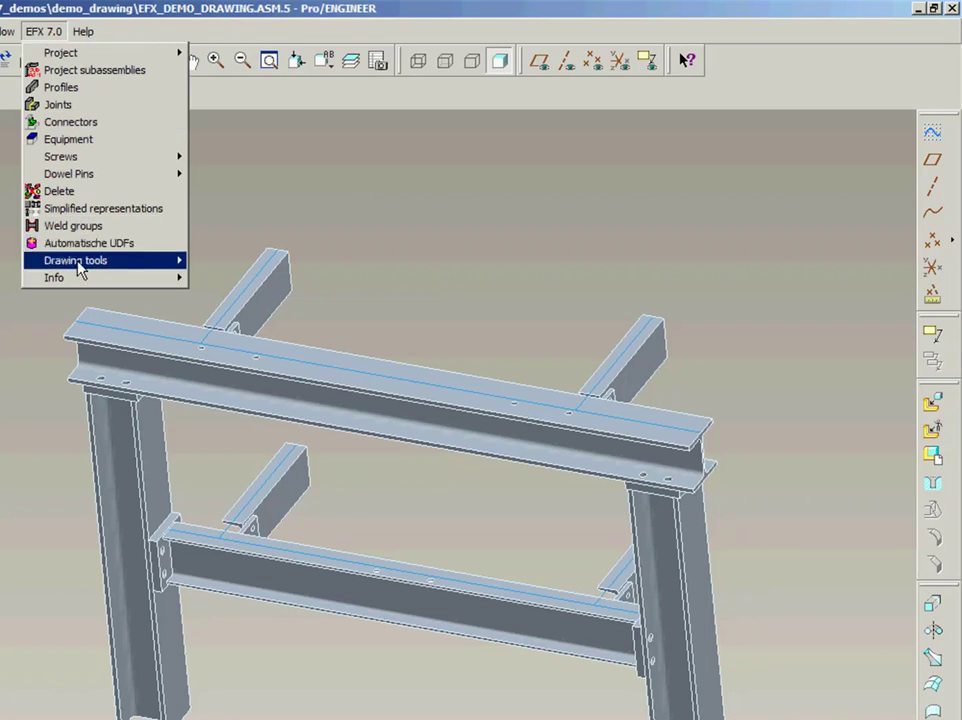
mouse_move(94, 264)
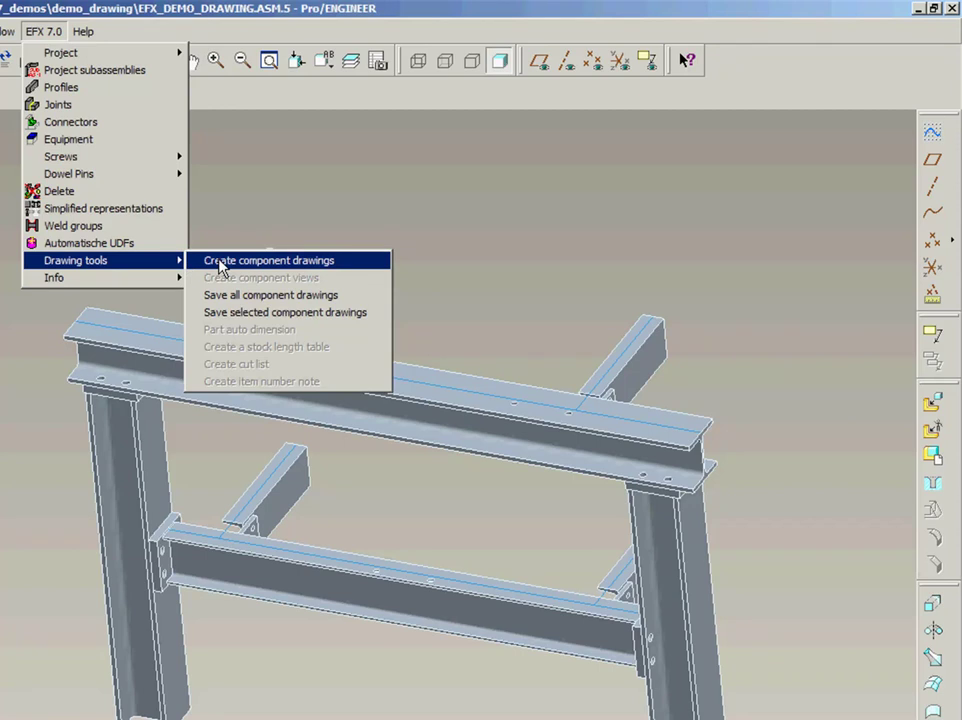
click(220, 264)
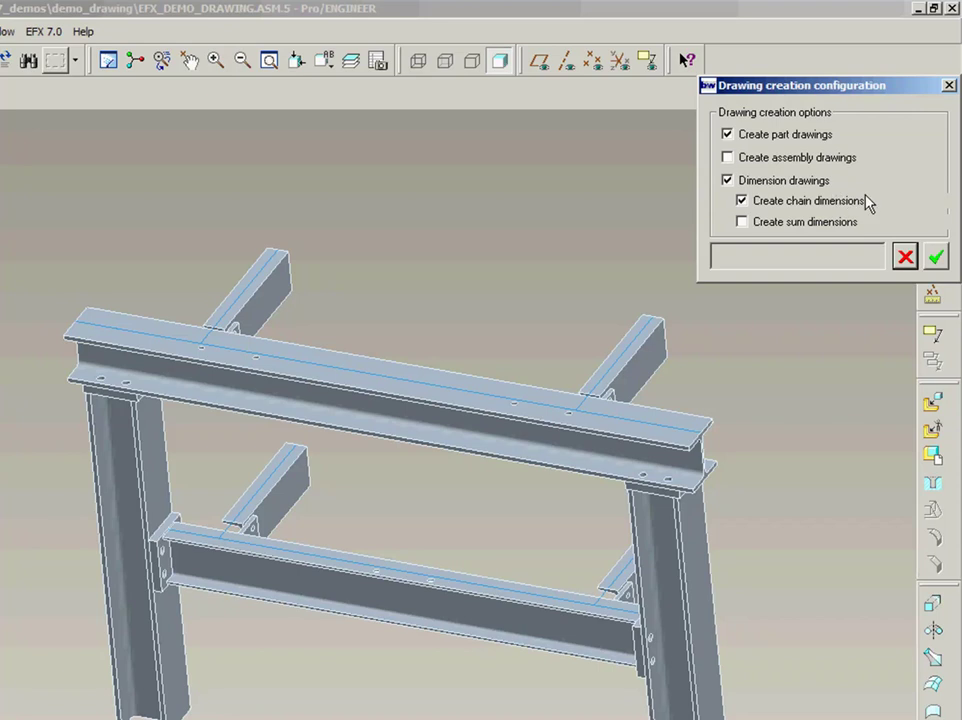
Generate dimensioned part drawings with chain dimensions for all frame components, without assembly drawings.
click(940, 257)
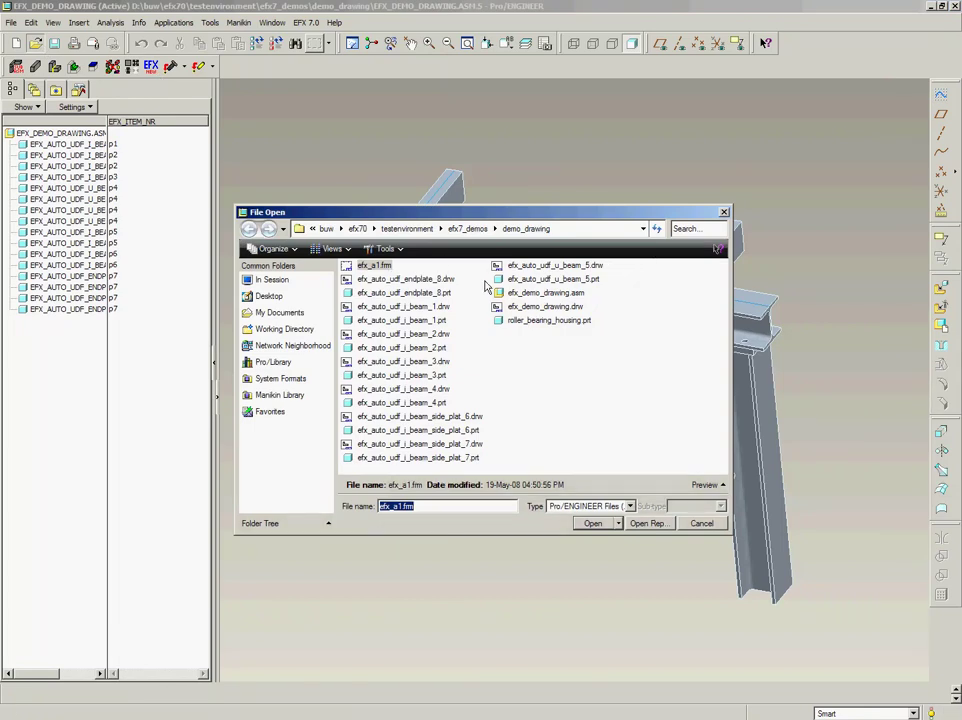
Open efx_auto_udf_i_beam_1.drw, zoom over its HEB 120 hole and length dimensions, then close it.
double_click(410, 307)
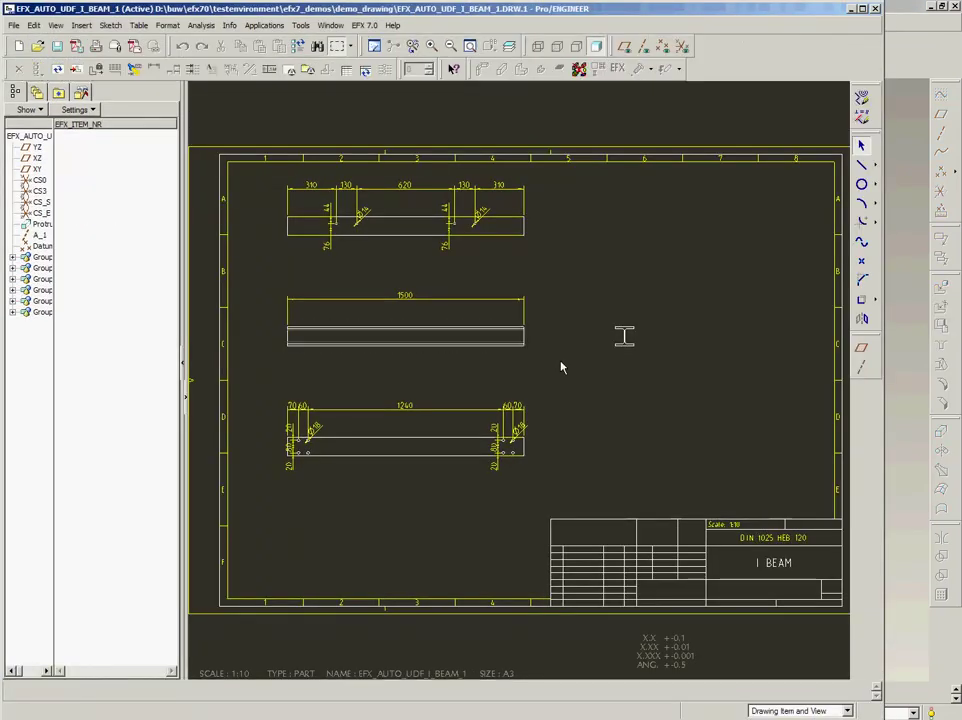
scroll(340, 165, up, 2)
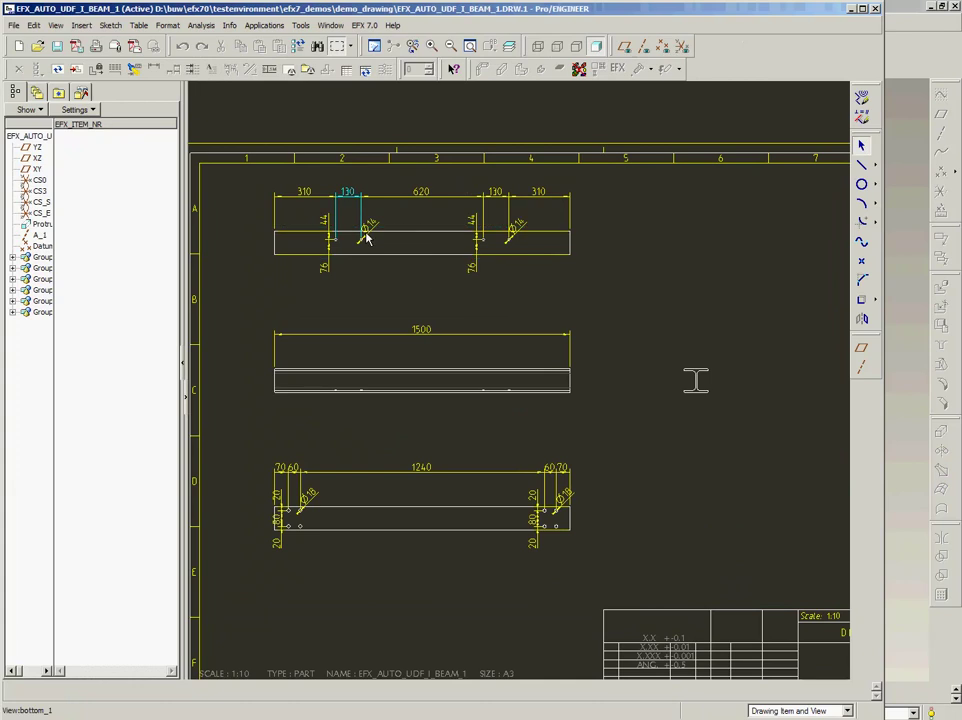
scroll(335, 235, up, 2)
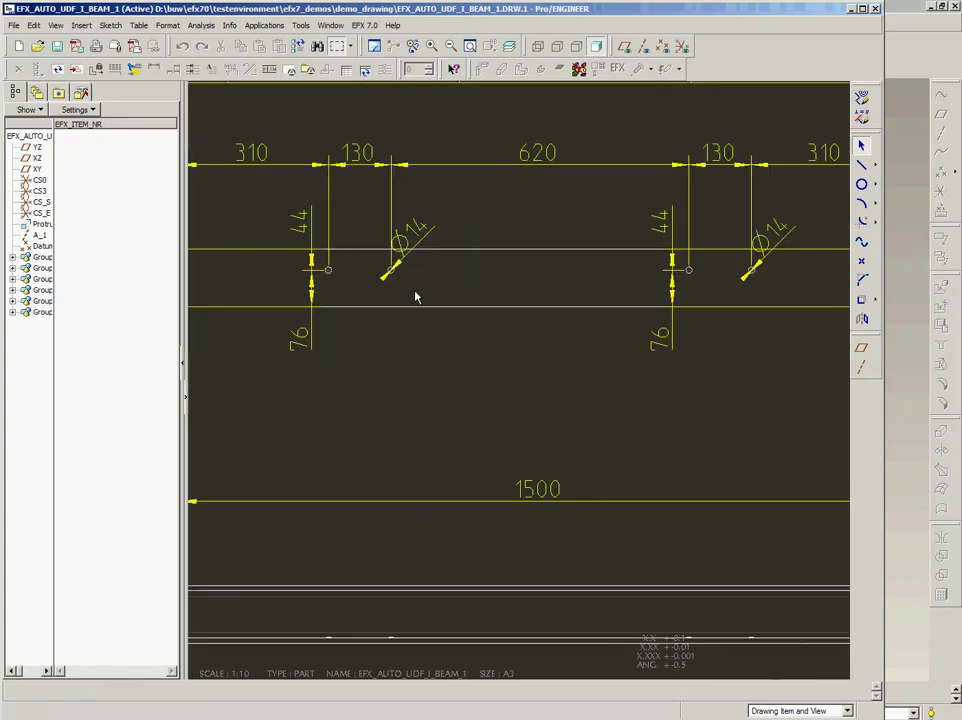
scroll(414, 294, down, 2)
scroll(416, 295, down, 1)
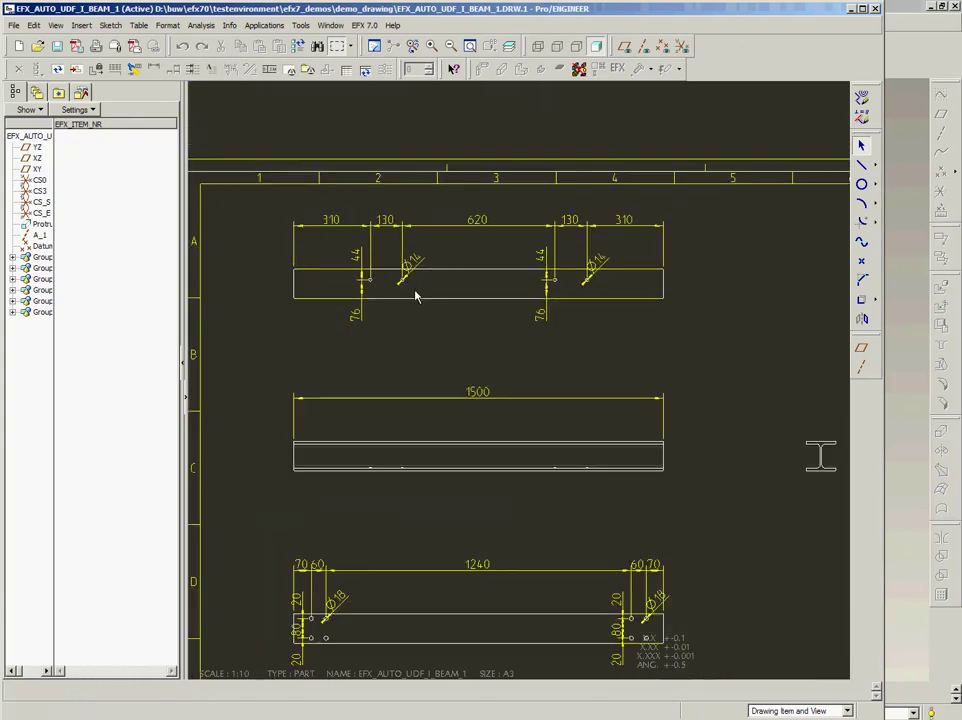
click(330, 25)
Close the I-beam drawing and inspect efx_auto_udf_i_beam_side_plat_7.drw's 105.4 x 116.8 x 10 plate.
click(340, 66)
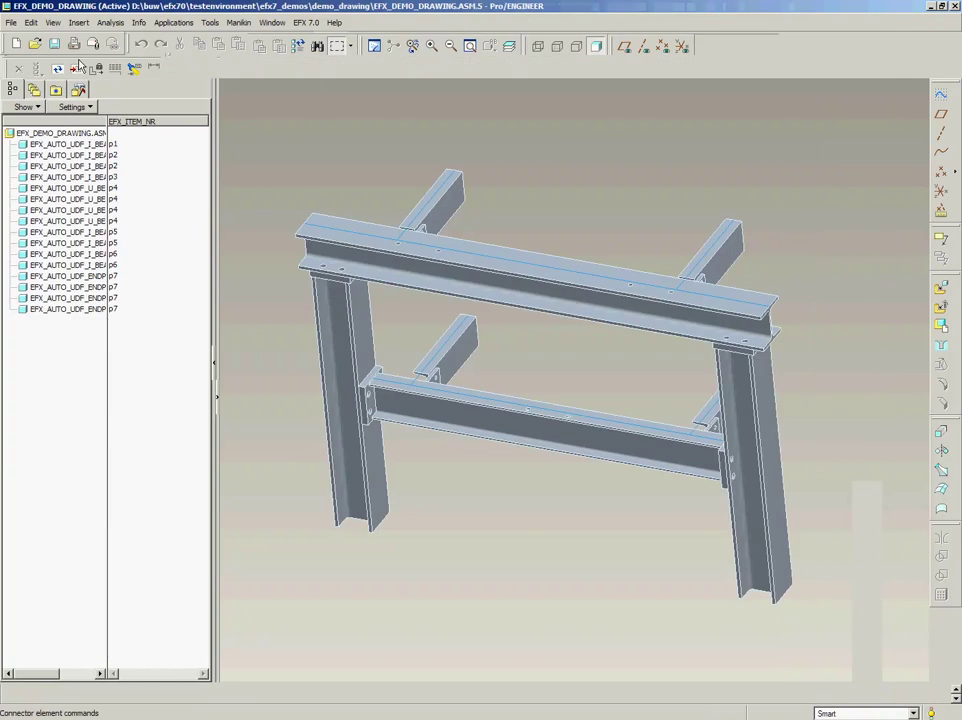
click(36, 44)
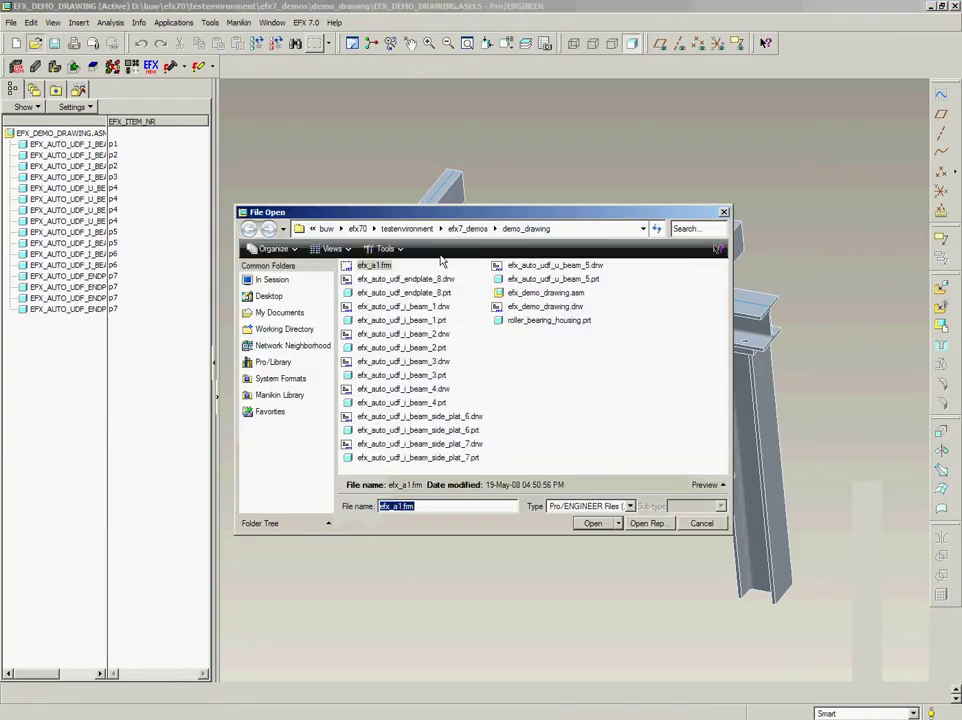
double_click(428, 444)
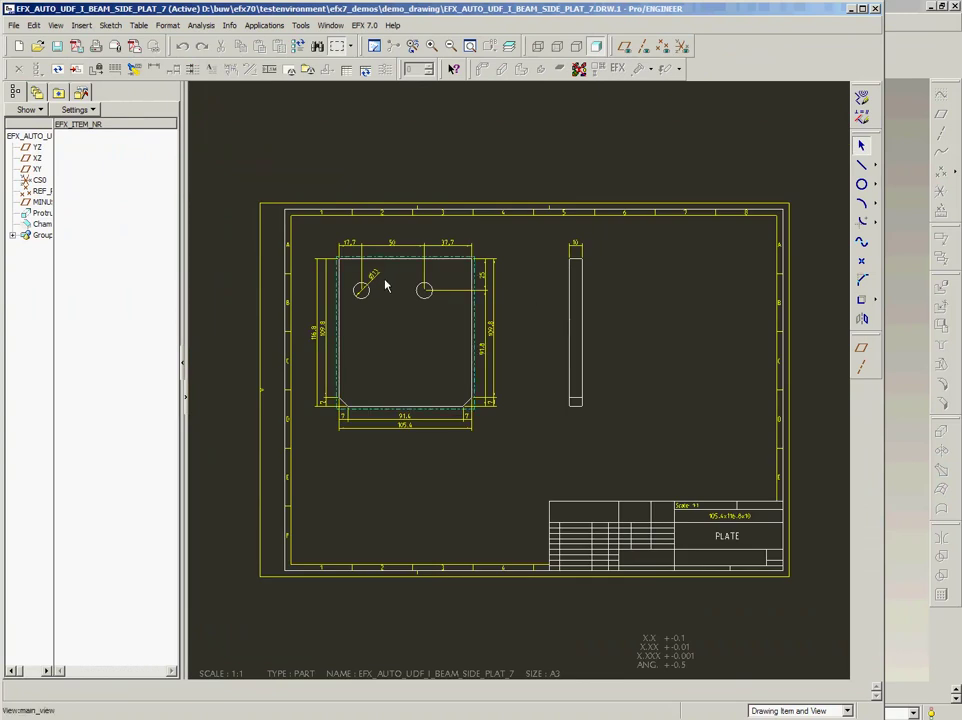
scroll(386, 283, up, 2)
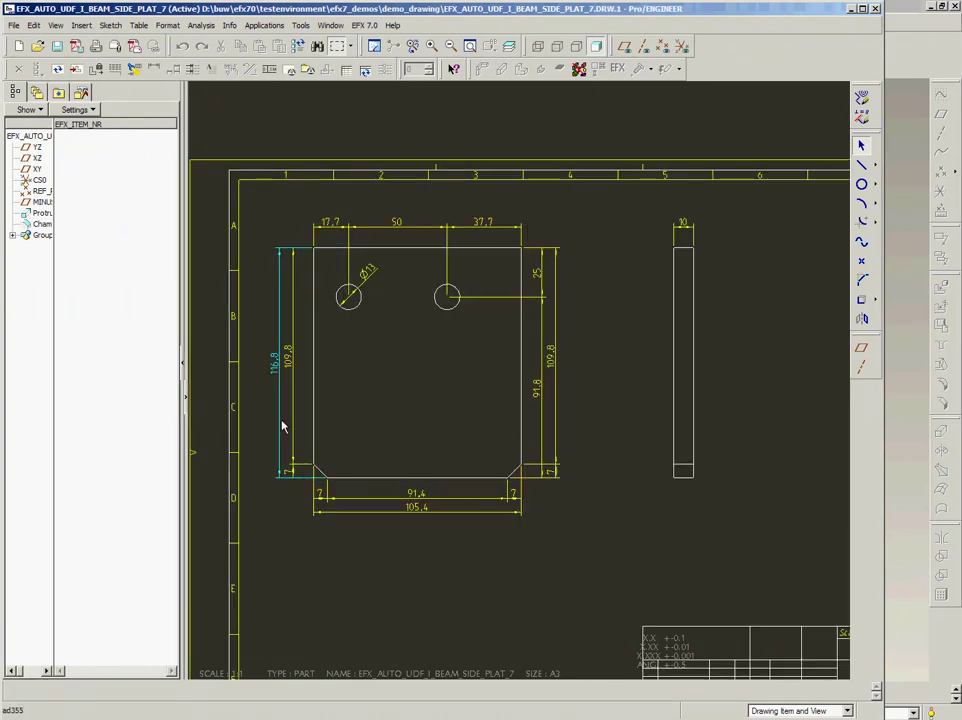
scroll(470, 459, down, 2)
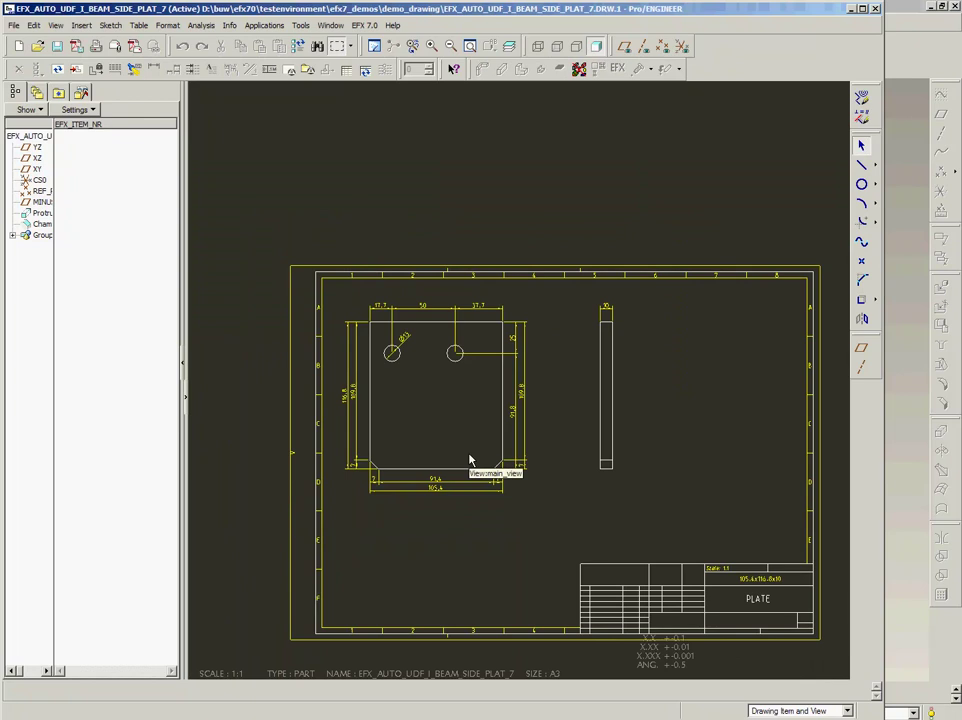